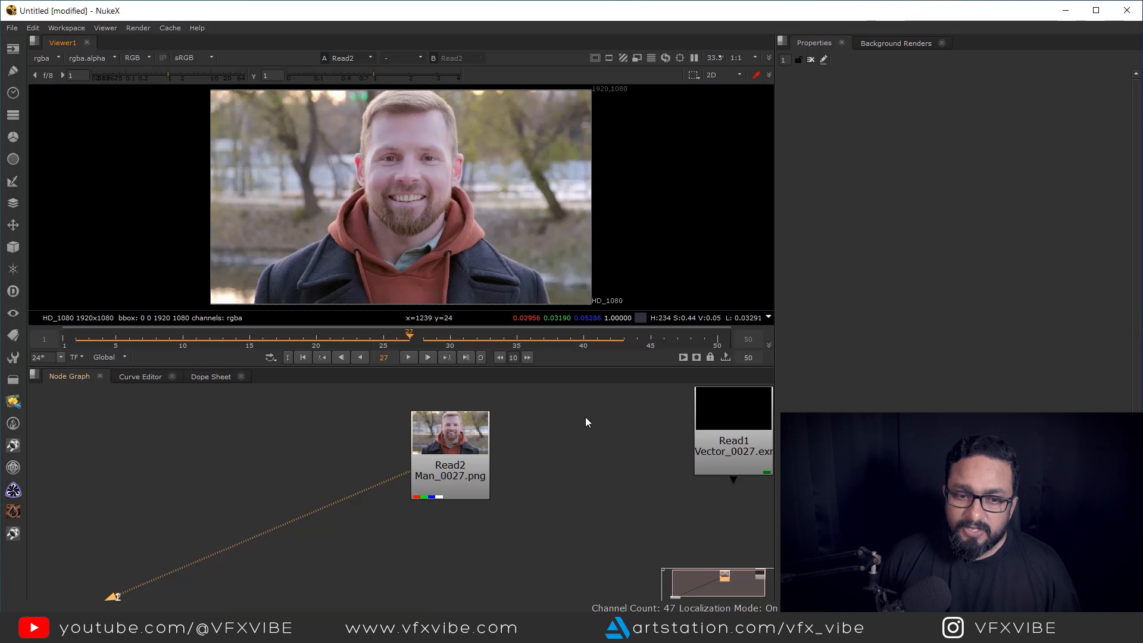
- Add a GridWarpTracker node below the man footage in the node graph
key(Tab)
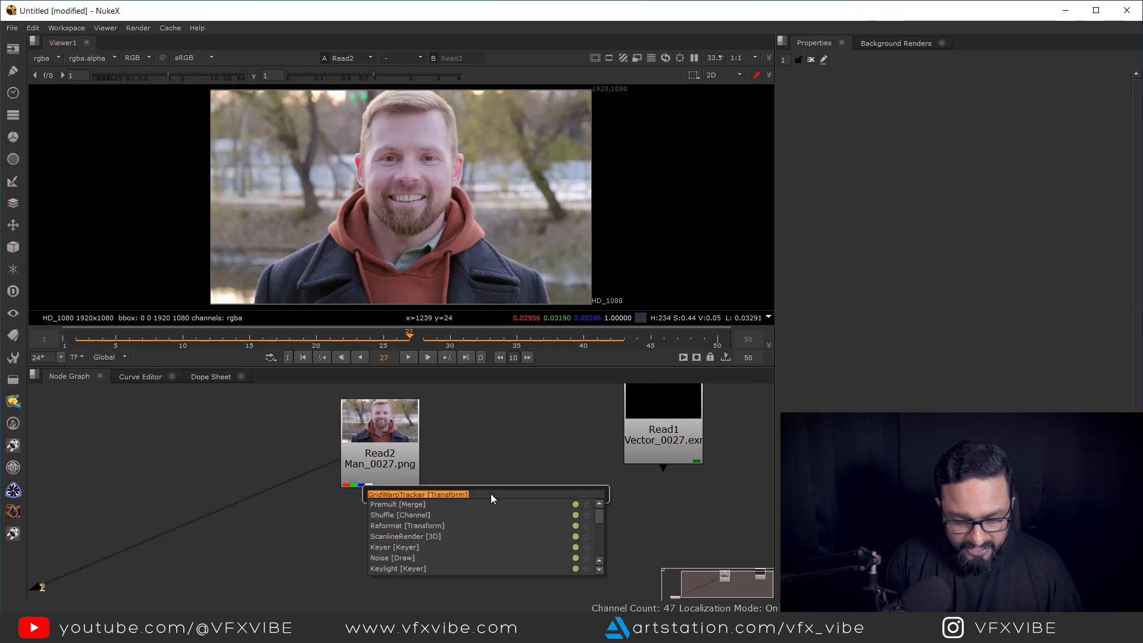
text(grid)
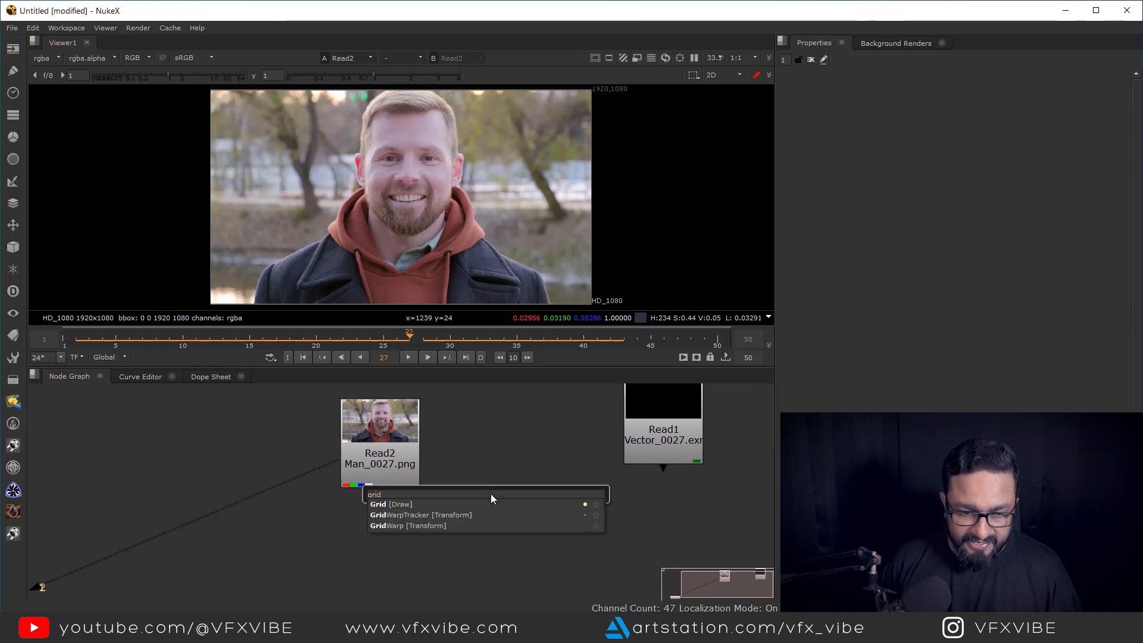
click(466, 514)
drag(512, 510, 531, 540)
scroll(527, 527, up, 6)
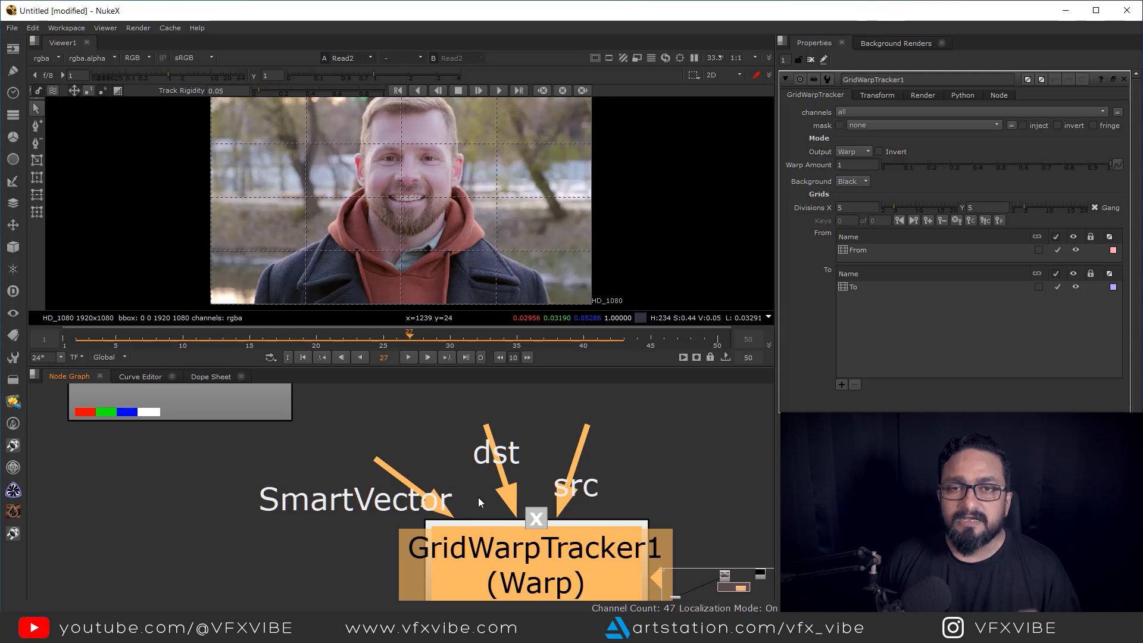
scroll(480, 497, down, 3)
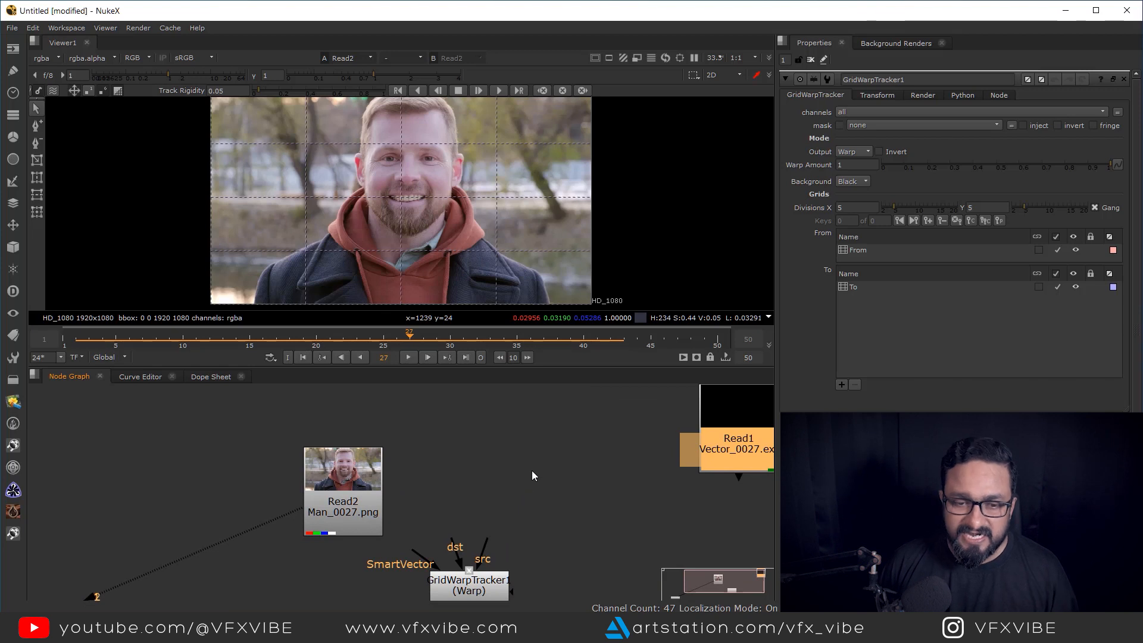
- Add a SmartVector node and connect its Source input to the man footage, placing it beside the plate
click(522, 463)
key(Tab)
text(sn)
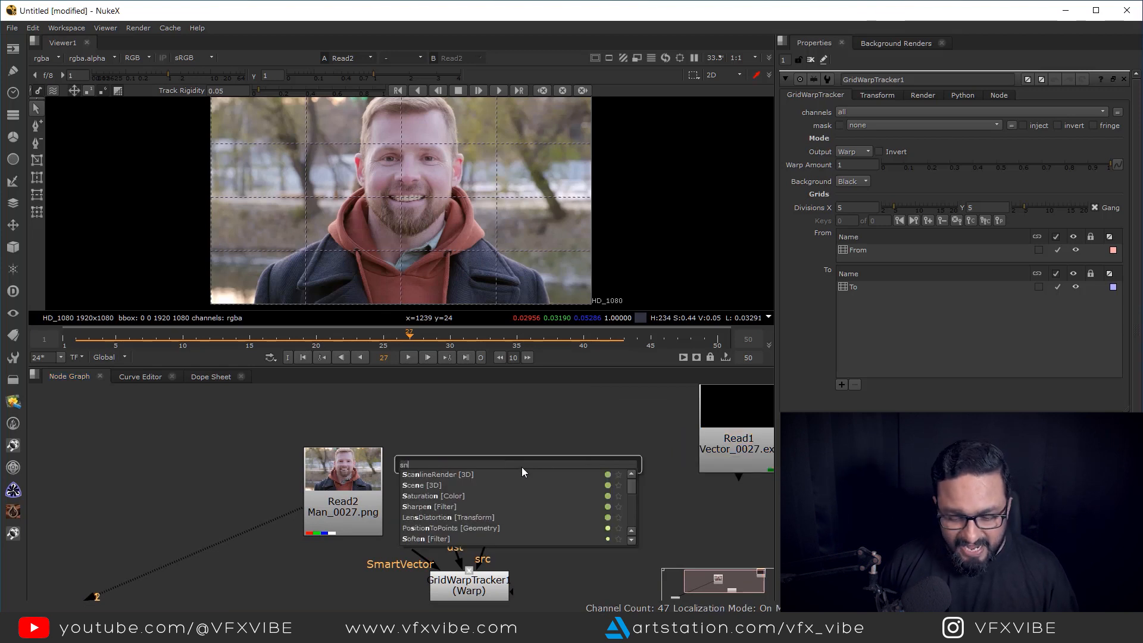
key(BackSpace)
text(mal)
key(BackSpace)
text(r)
click(444, 486)
drag(557, 443, 372, 504)
drag(505, 480, 570, 492)
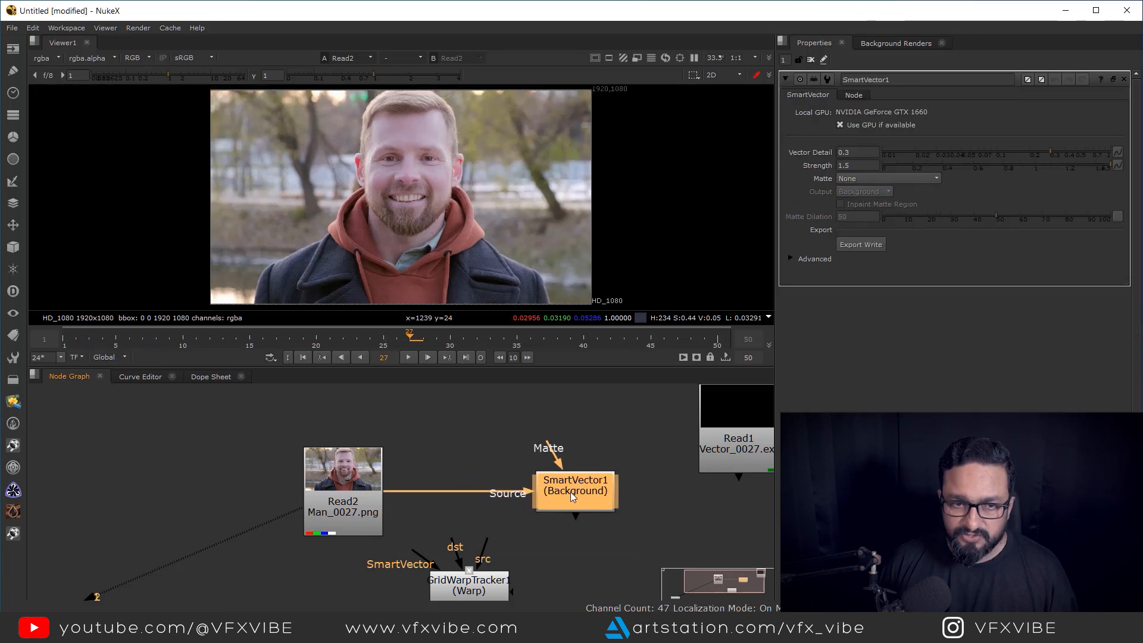
- View the SmartVector node's output on the smartvector_f01_v01 layer
key(1)
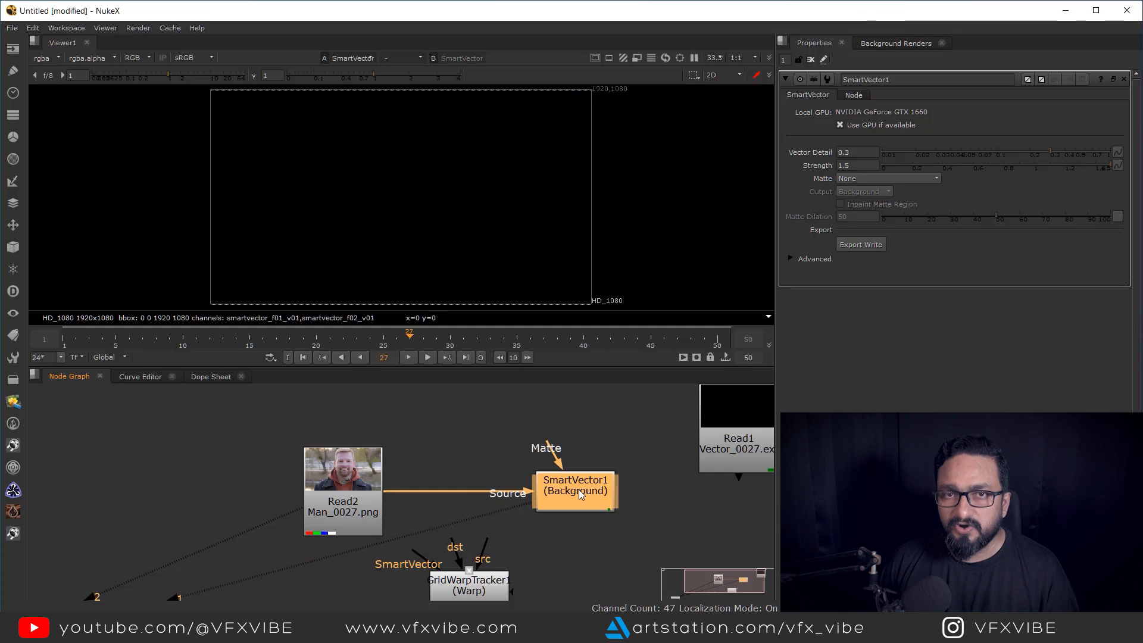
drag(574, 503, 542, 505)
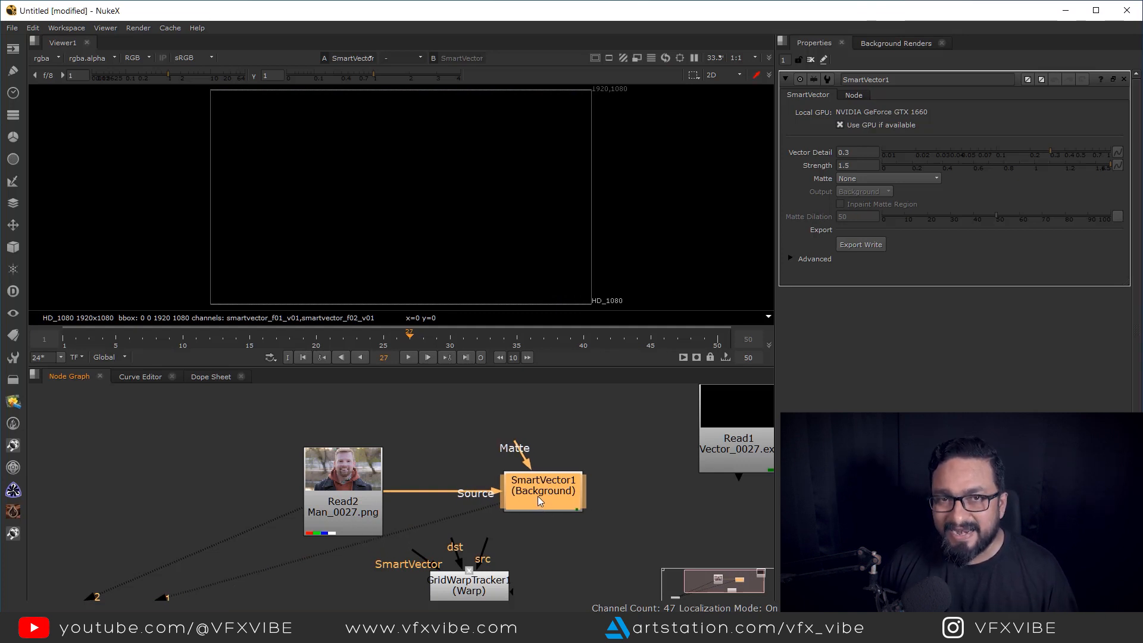
scroll(534, 493, down, 1)
scroll(534, 493, up, 2)
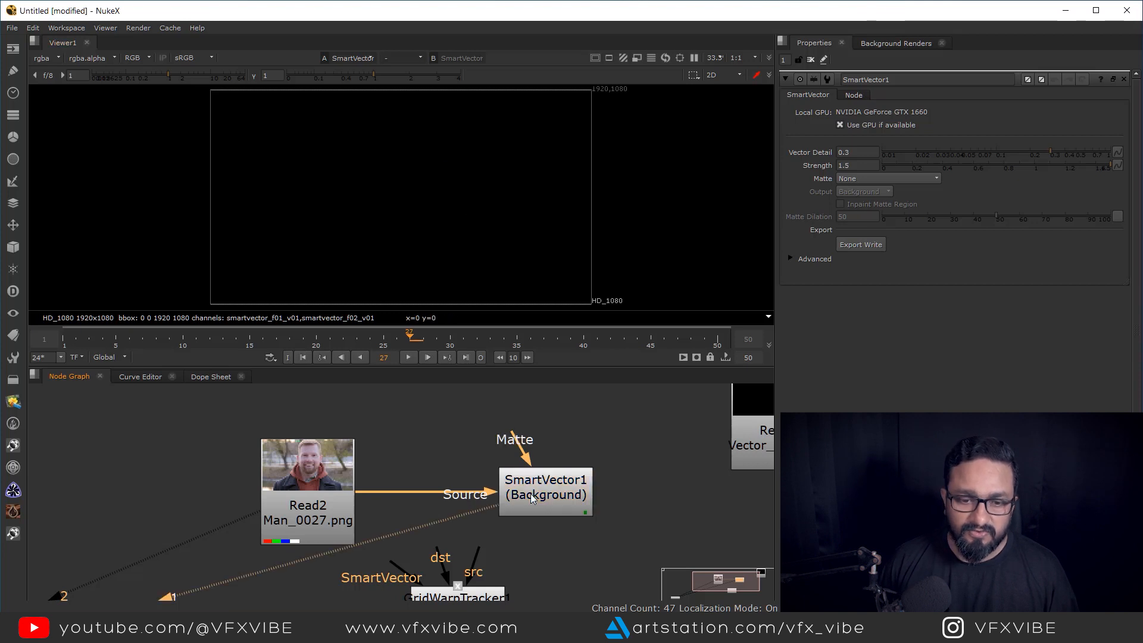
click(37, 59)
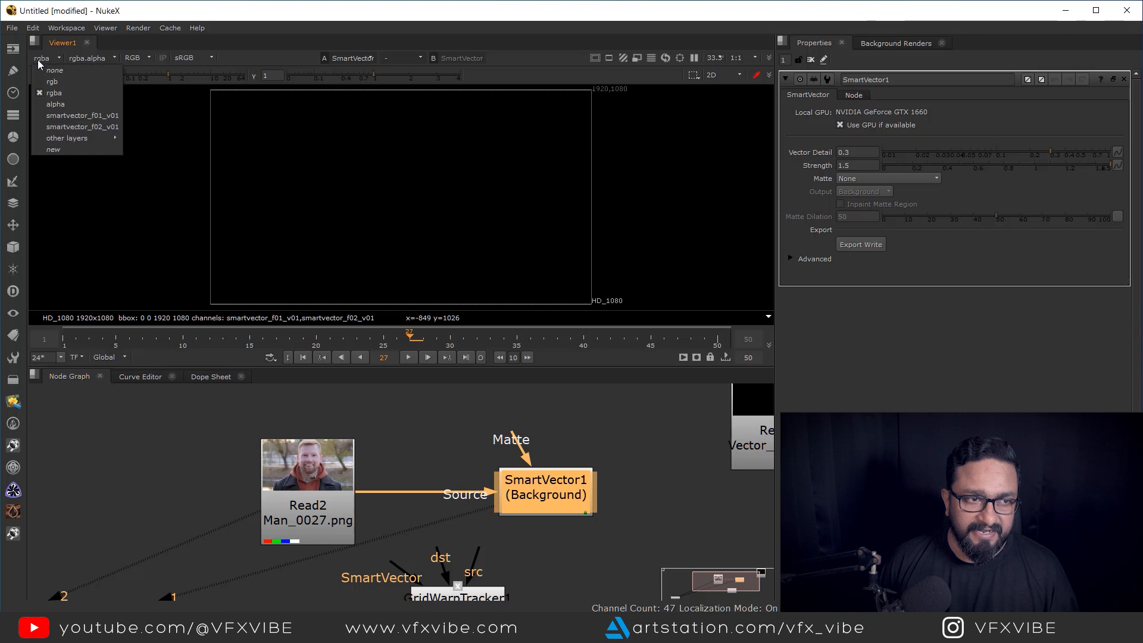
click(77, 116)
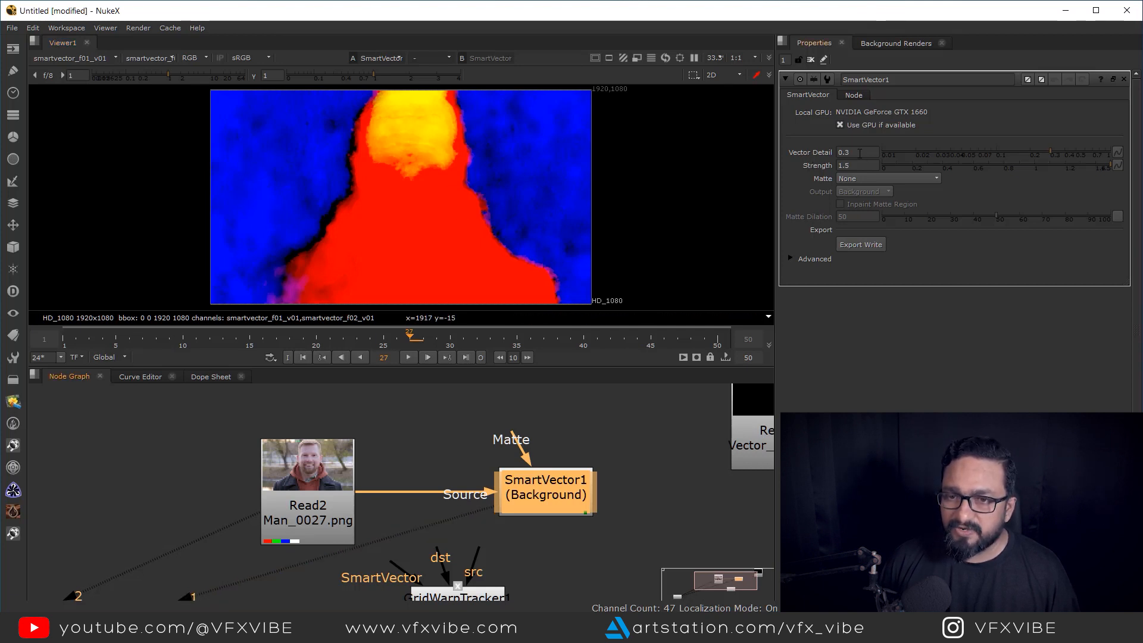
- Set the SmartVector node's Vector Detail to 0.5
click(860, 153)
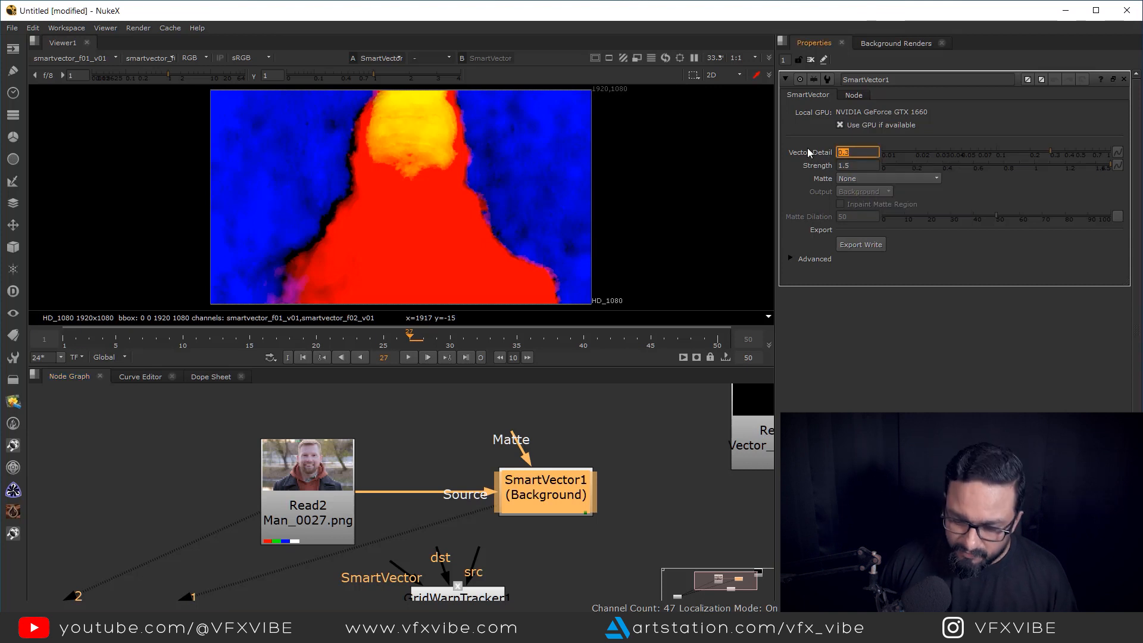
text(0.5)
key(Return)
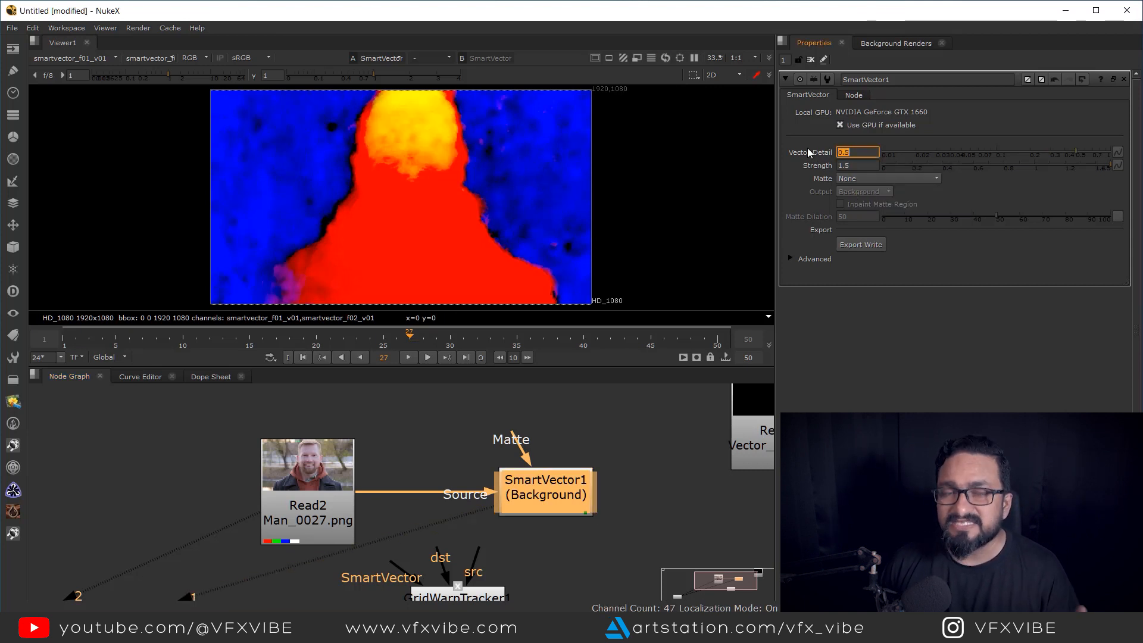
click(530, 499)
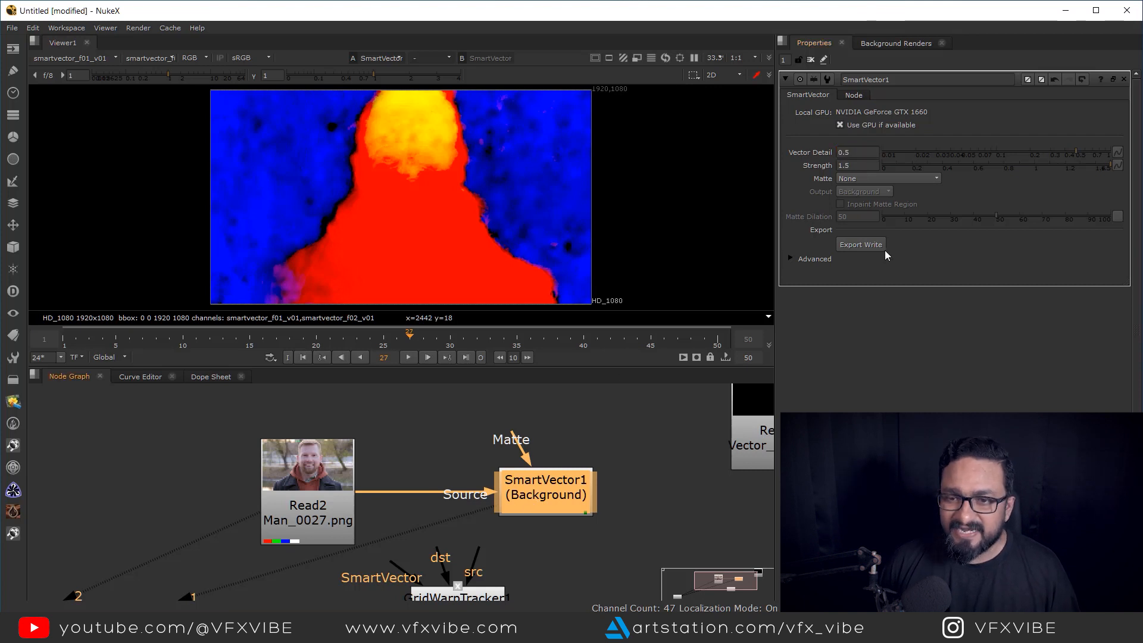
- Export a Write node from SmartVector and set its channels to smartvector_f01_v01
click(862, 245)
drag(507, 496, 492, 499)
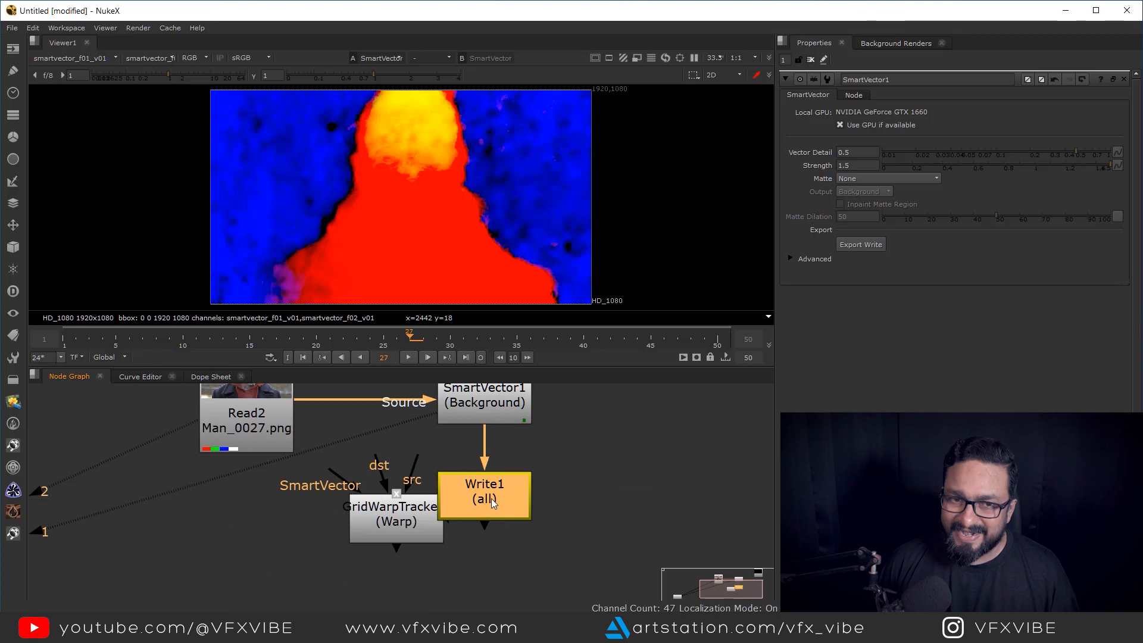
double_click(492, 500)
key(1)
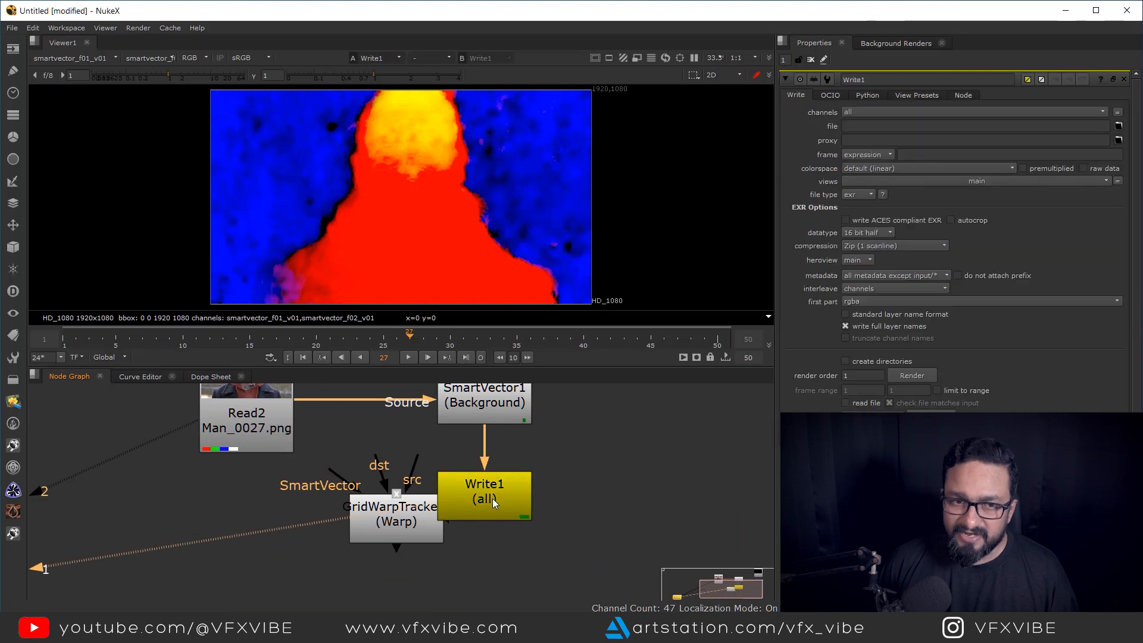
click(856, 111)
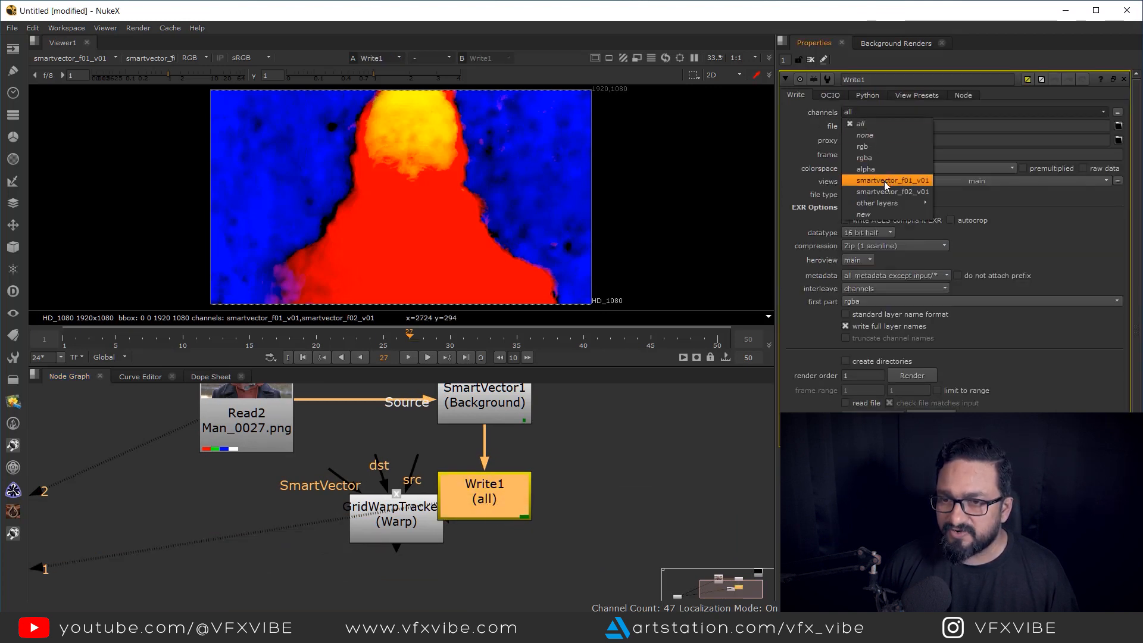
click(909, 181)
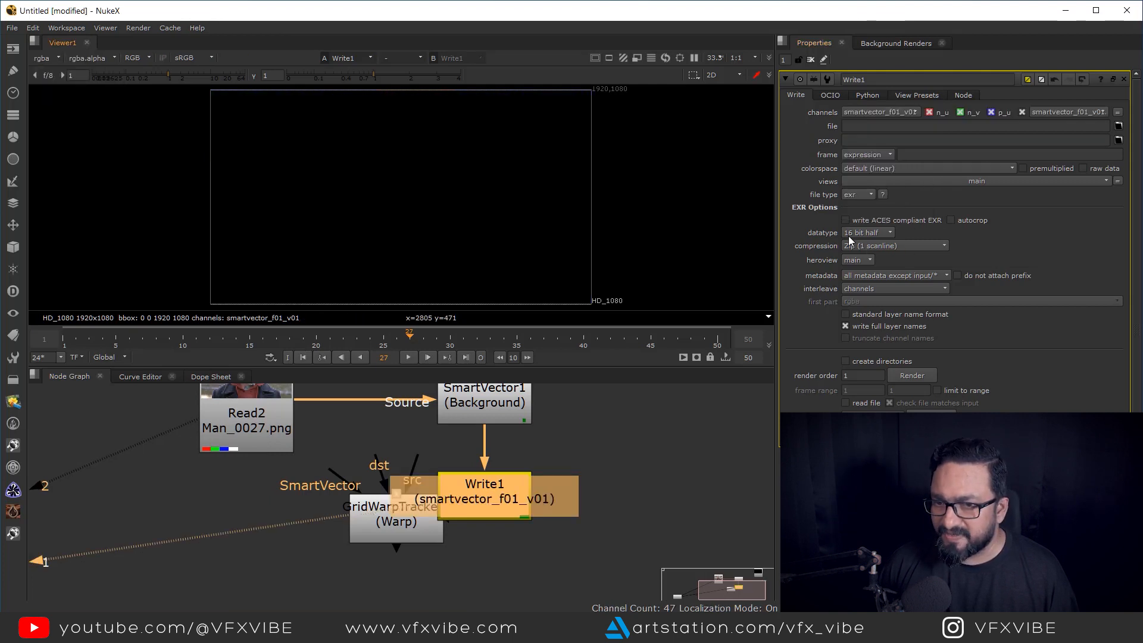
- Set the Write node's output to New Vector/Vector_###.exr in the Grid Warp folder and render the full sequence
click(1119, 127)
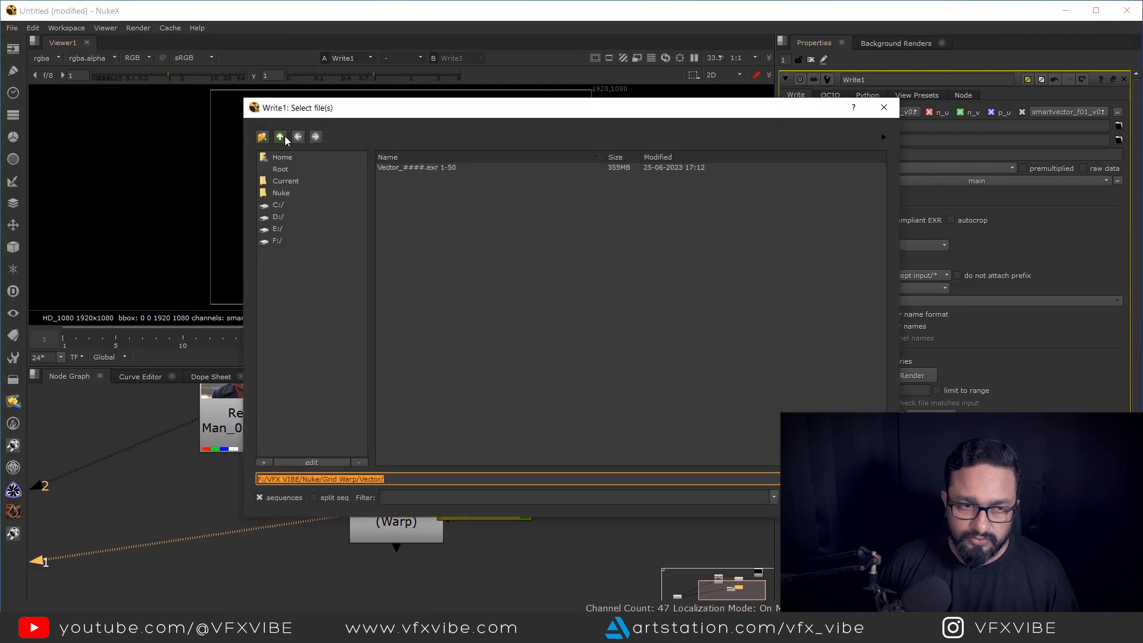
click(280, 136)
click(263, 137)
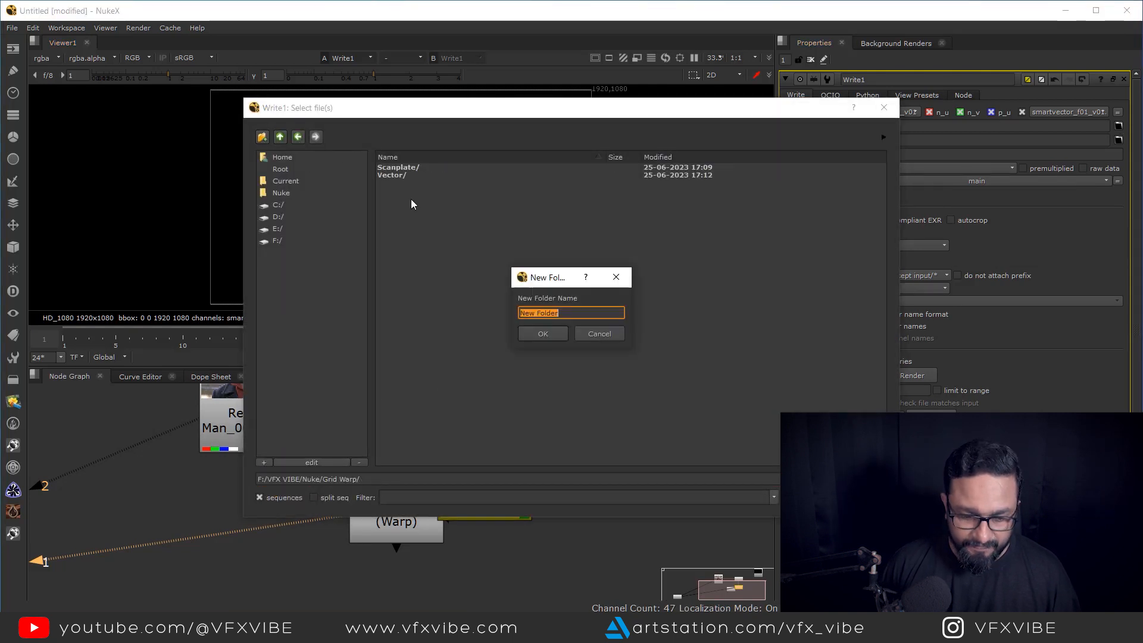
text(New Vector/Vector_###.exr)
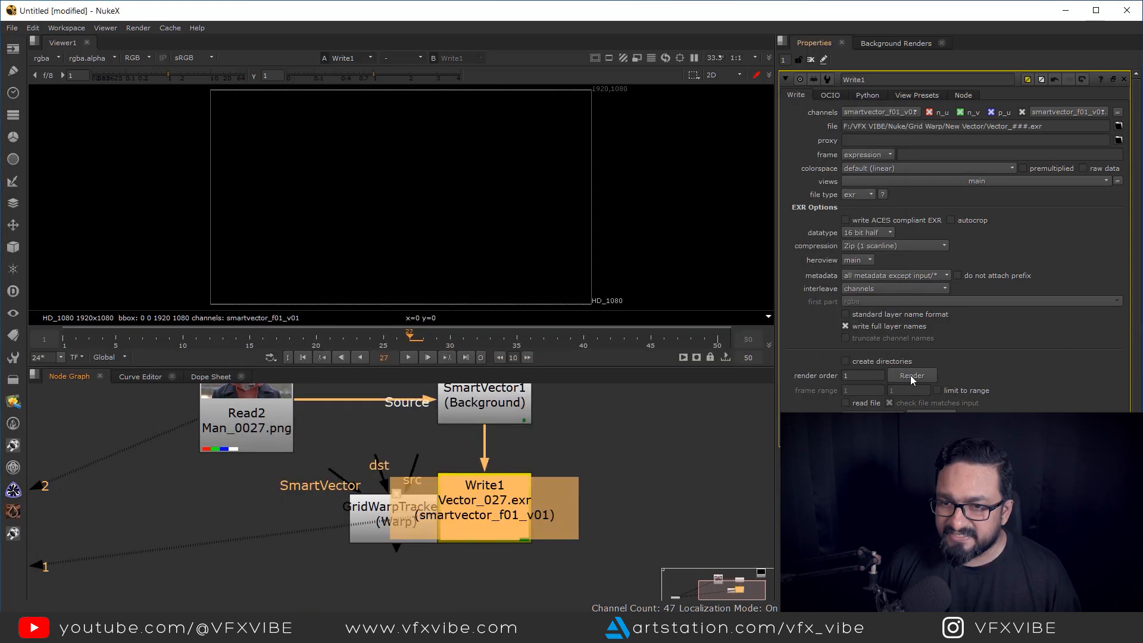
click(910, 376)
click(559, 334)
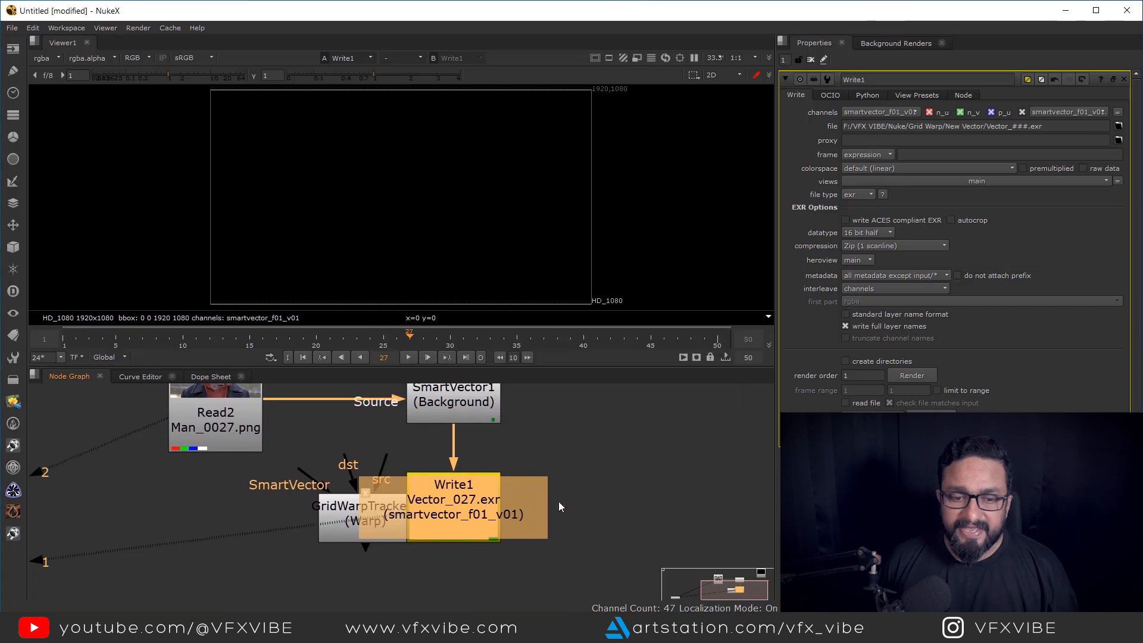
- Read the rendered Vector_###.exr 1-50 sequence from the New Vector folder into the node graph
key(r)
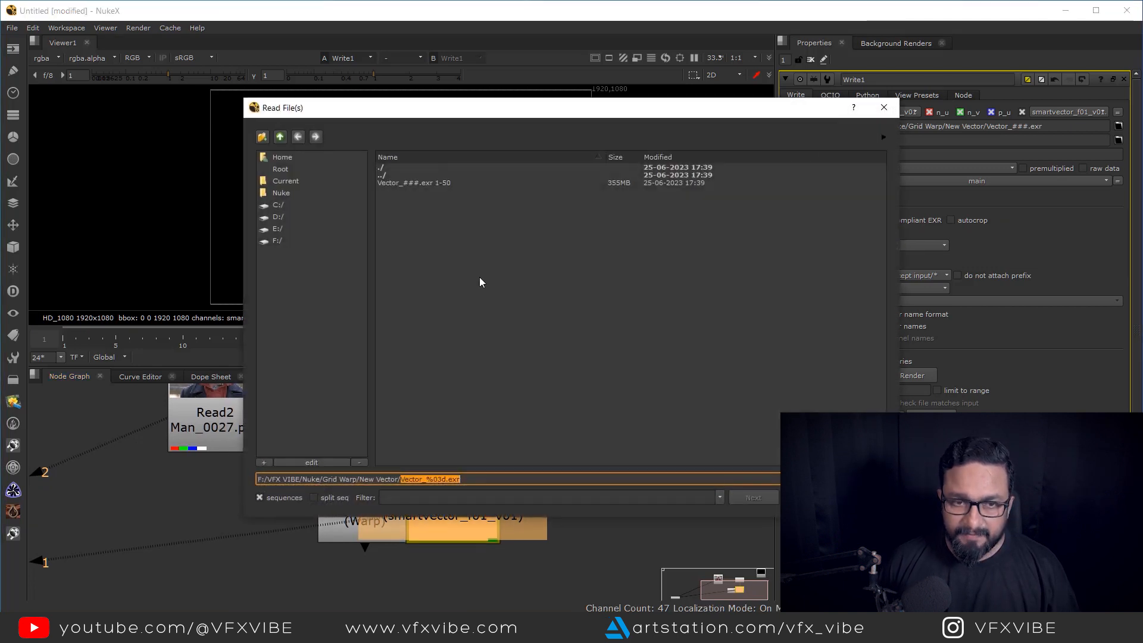
click(424, 183)
key(Return)
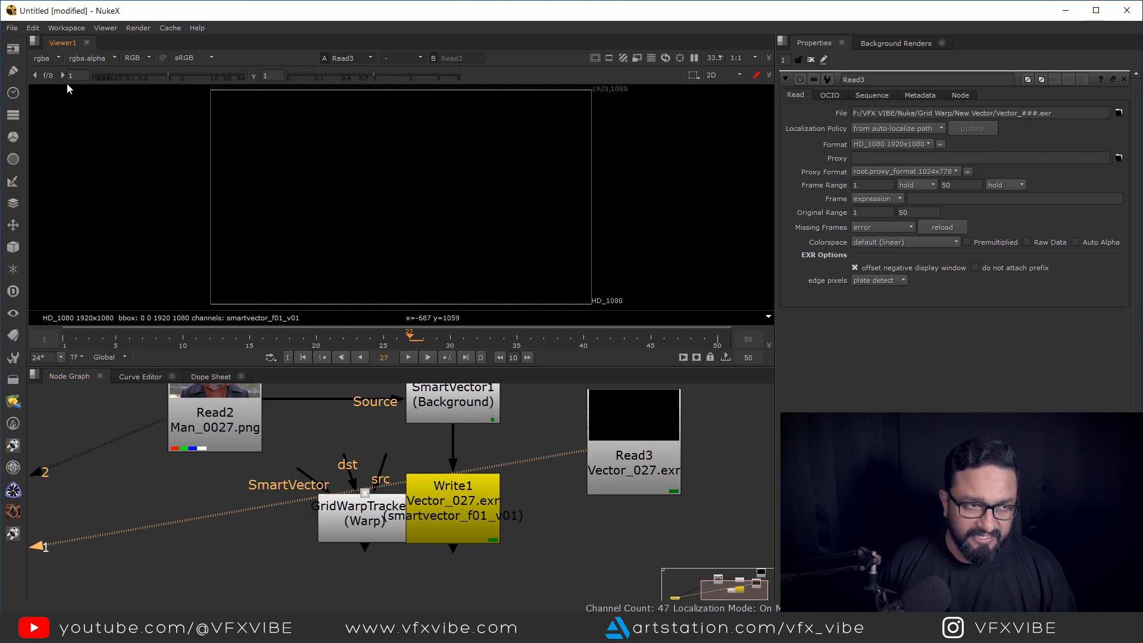
- View the imported vector sequence on the smartvector_f01_v01 layer and go to frame 1
click(48, 59)
click(65, 116)
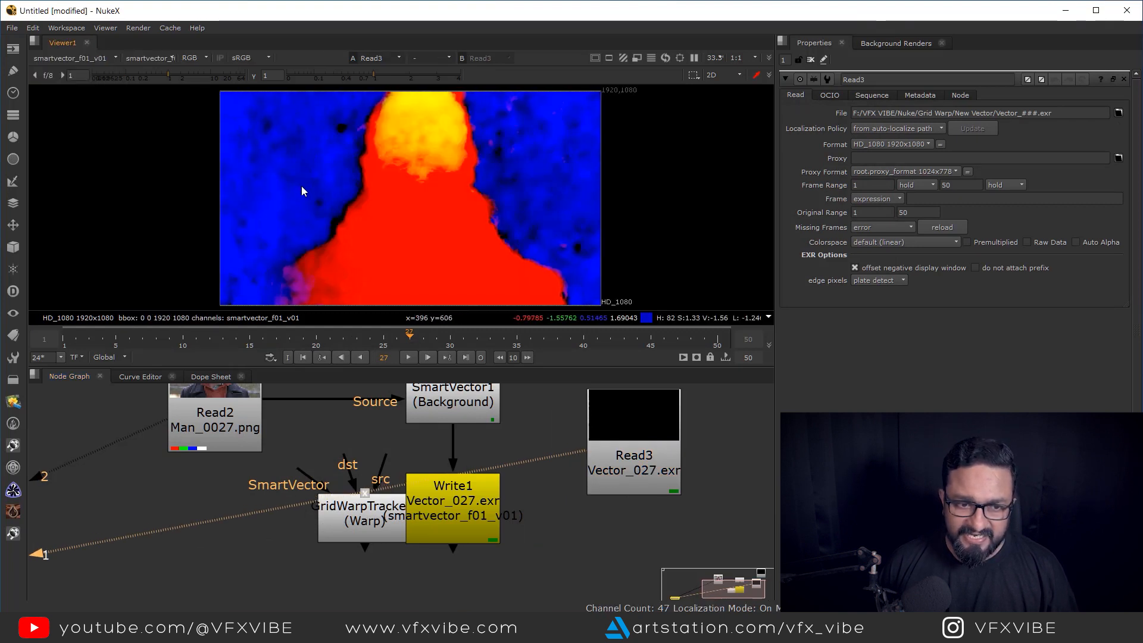
drag(268, 341, 236, 340)
click(302, 357)
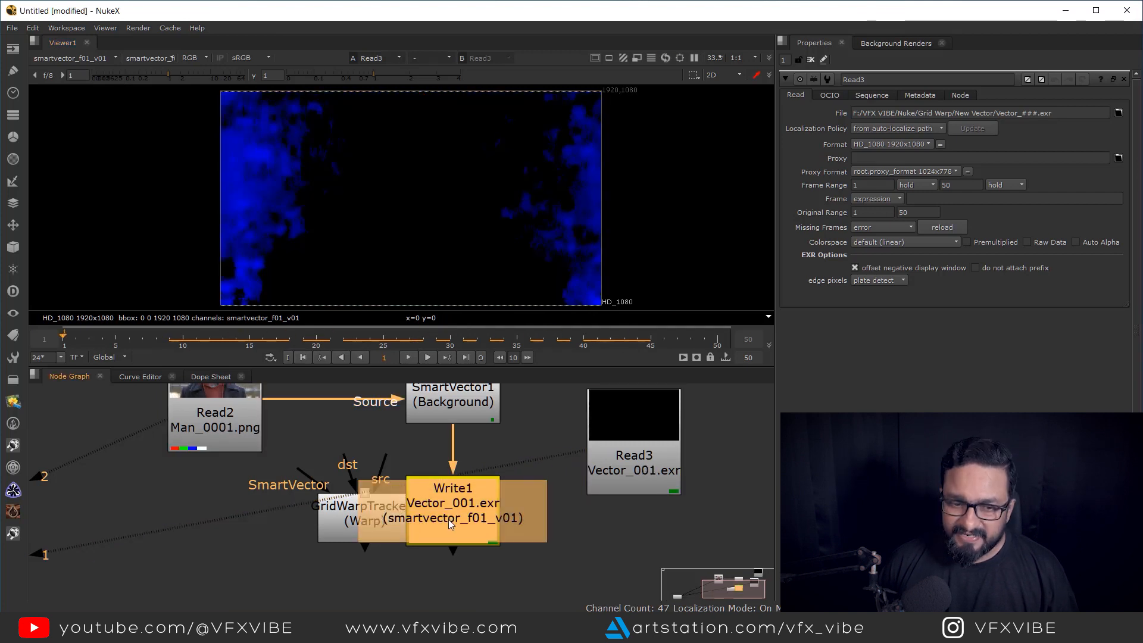
- Move the SmartVector and Write nodes to the other side of the man footage and disable both
scroll(453, 477, down, 3)
drag(415, 430, 481, 561)
drag(441, 524, 189, 528)
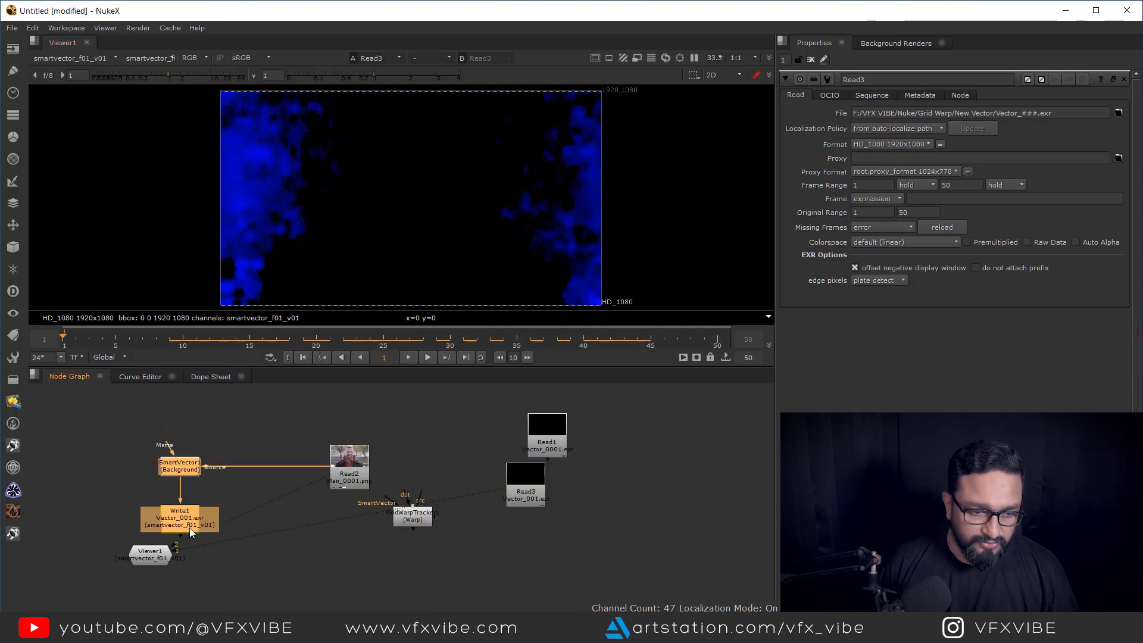
key(d)
- Arrange the newly rendered vector Read above GridWarpTracker and move the old vector Read farther aside
scroll(406, 516, up, 3)
drag(423, 527, 470, 567)
drag(625, 464, 499, 417)
drag(622, 412, 733, 422)
middle_drag(465, 484, 436, 464)
scroll(405, 508, up, 1)
- Connect GridWarpTracker's SmartVector input to the new vector Read and its src input to the man footage through a dot
drag(391, 511, 474, 403)
drag(445, 539, 278, 452)
scroll(467, 517, down, 1)
ctrl+drag(382, 487, 295, 547)
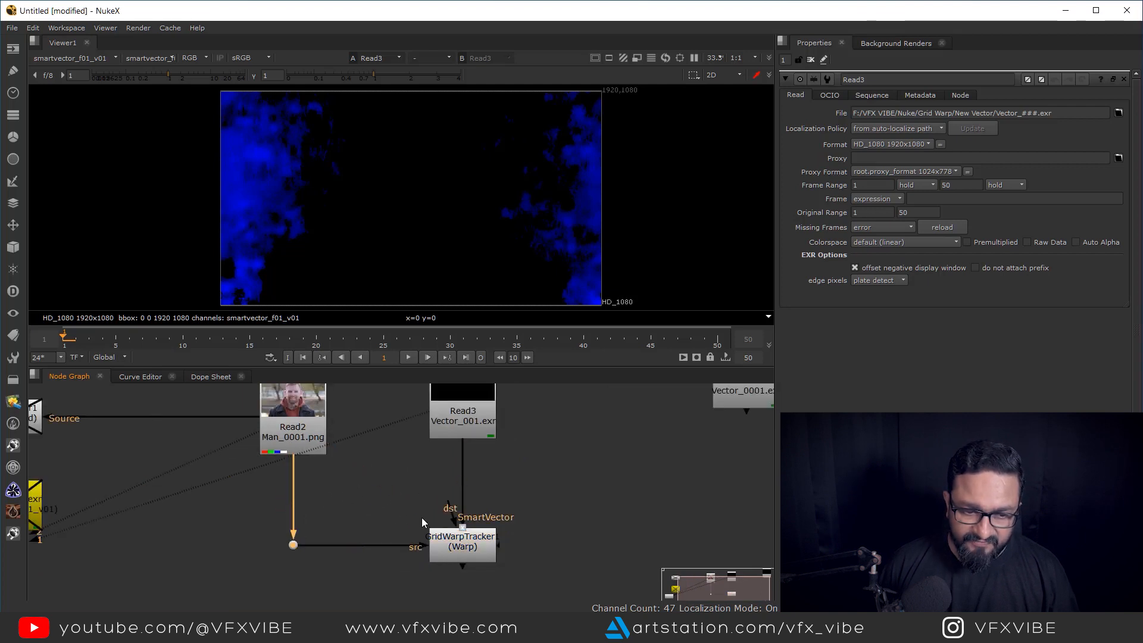
- Add a Merge node below the man footage's dot and connect its A input to GridWarpTracker through an aligned dot
middle_drag(346, 578, 381, 527)
key(m)
drag(335, 563, 497, 500)
ctrl+drag(423, 546, 495, 590)
drag(337, 584, 343, 585)
middle_drag(369, 508, 375, 517)
scroll(358, 470, down, 2)
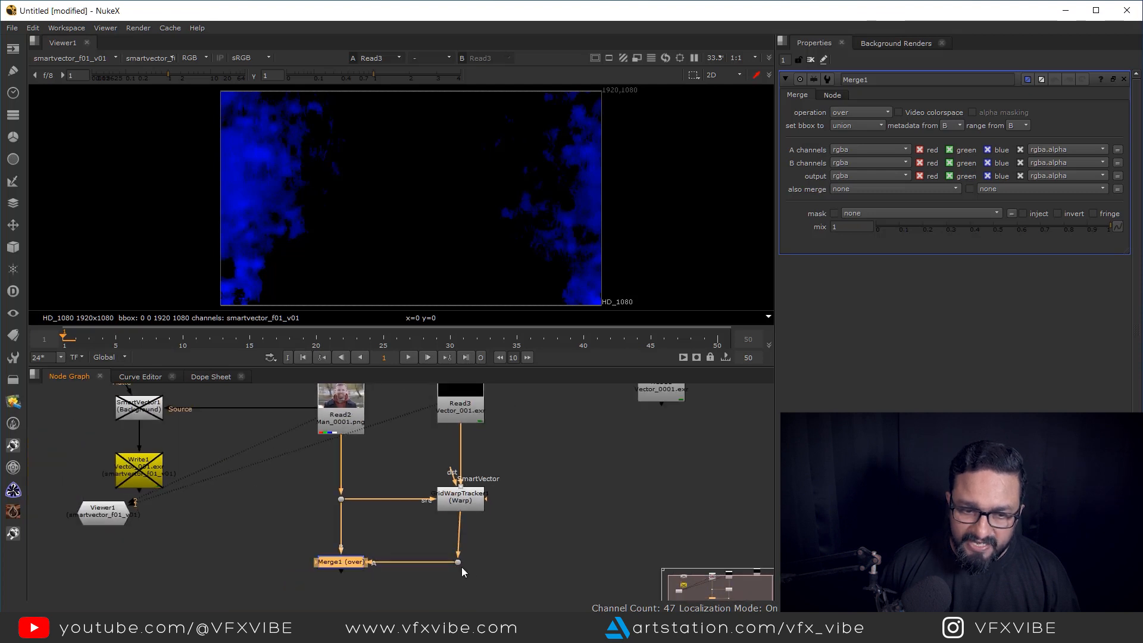
drag(460, 567, 462, 566)
click(349, 566)
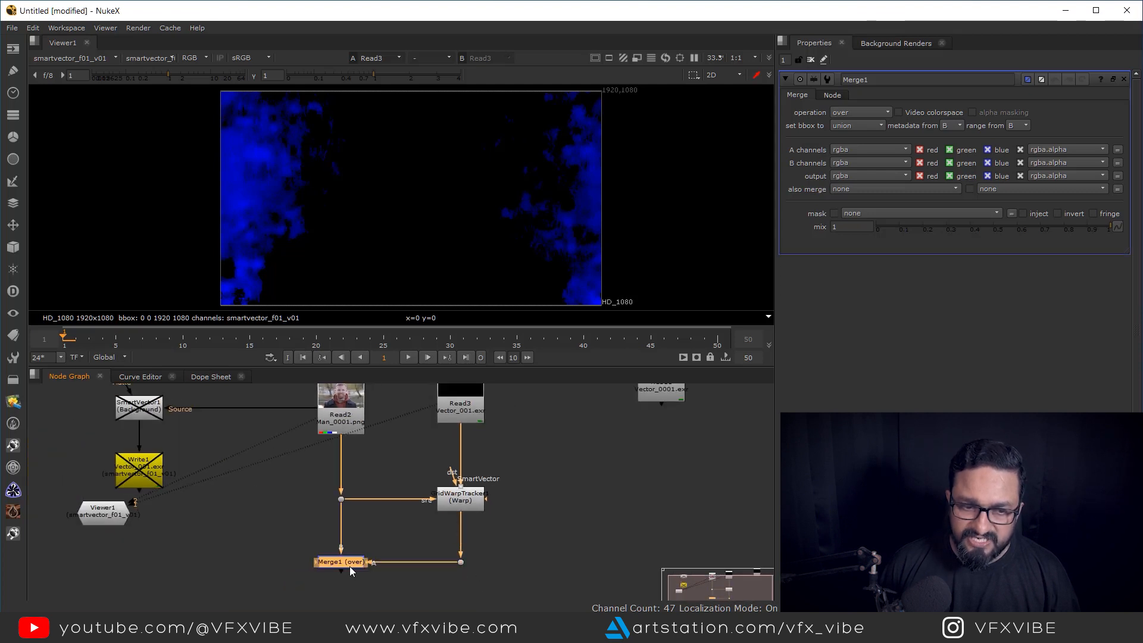
- View the dot below the man footage with the viewer layer set to rgba
middle_drag(356, 465, 400, 500)
click(387, 462)
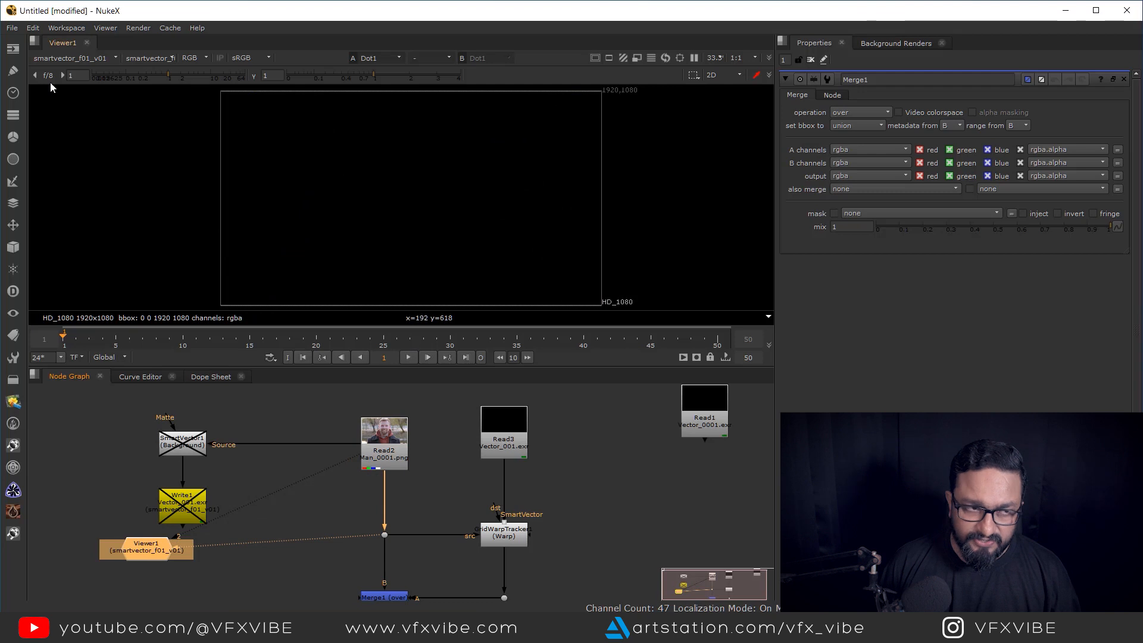
click(68, 58)
click(47, 67)
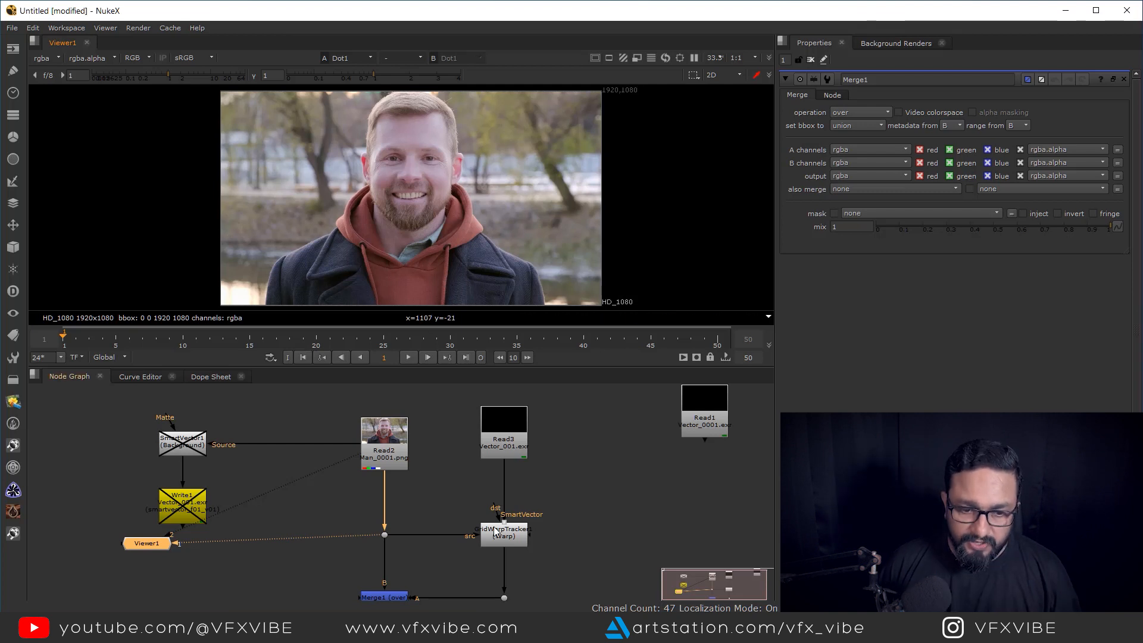
- Open the GridWarpTracker properties and hide the To grid
scroll(416, 149, up, 3)
middle_drag(413, 177, 399, 195)
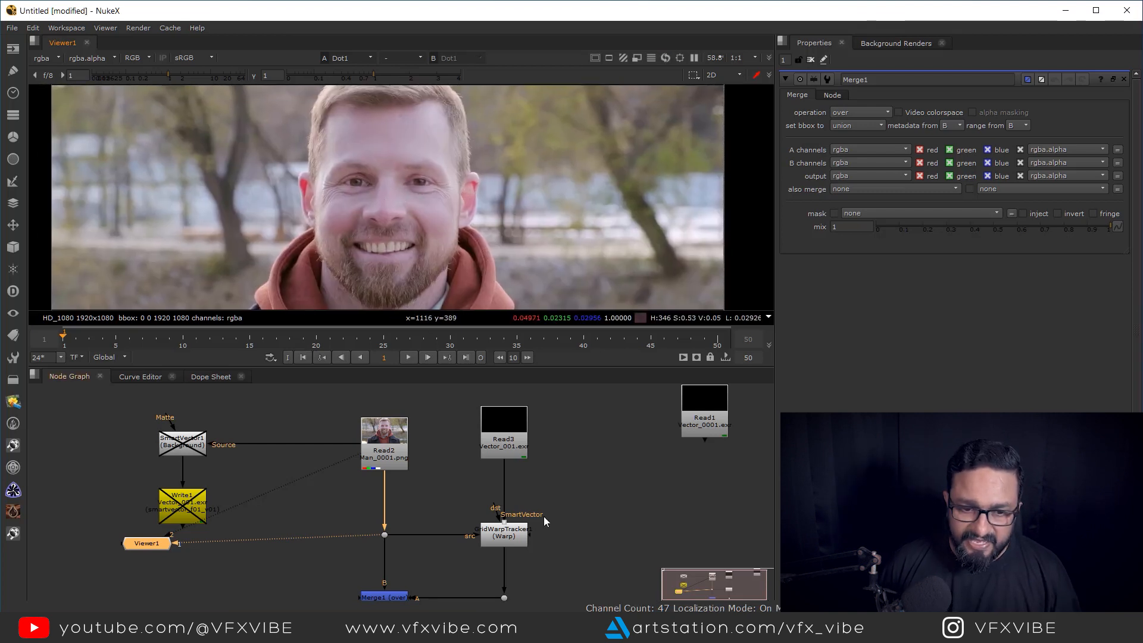
double_click(503, 534)
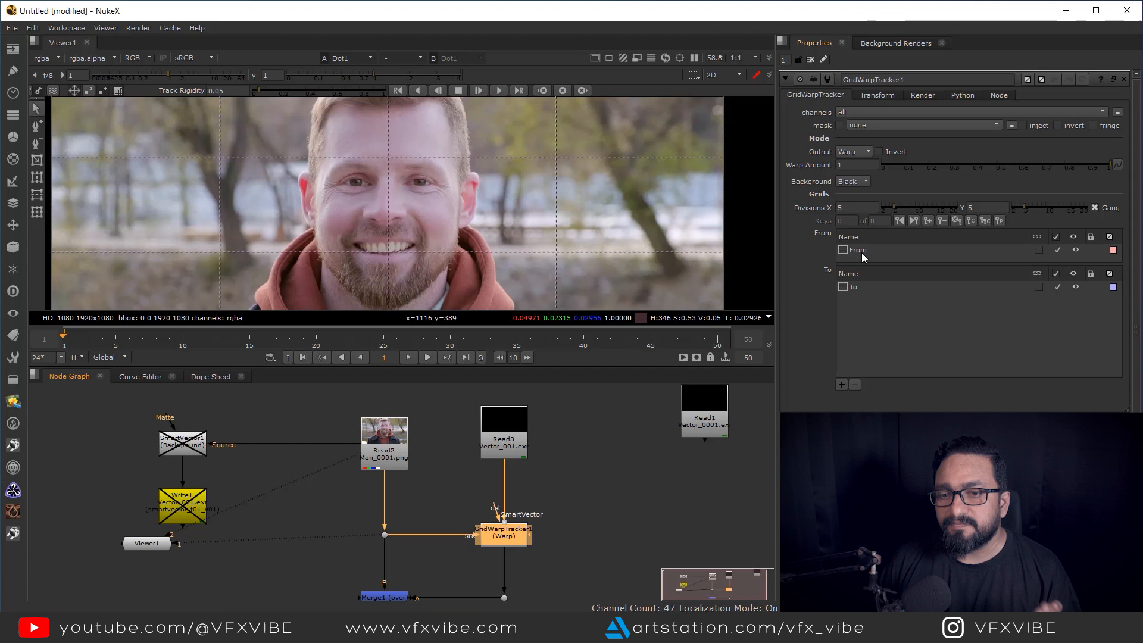
click(1077, 286)
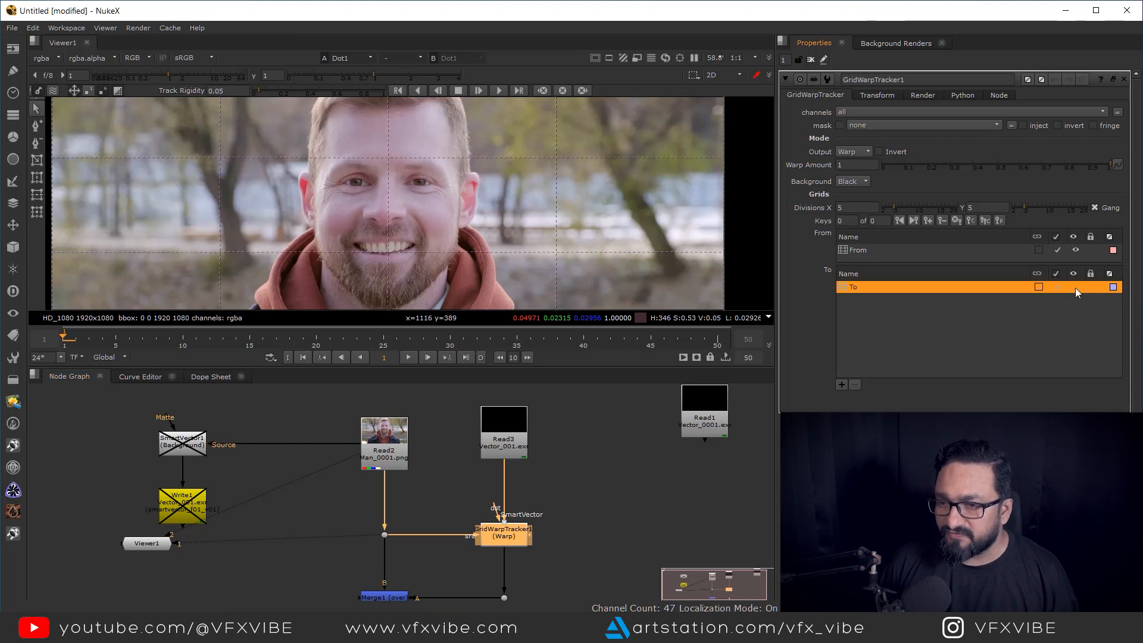
- Draw the From grid over the man's face, spanning from the forehead down to the mouth
click(873, 250)
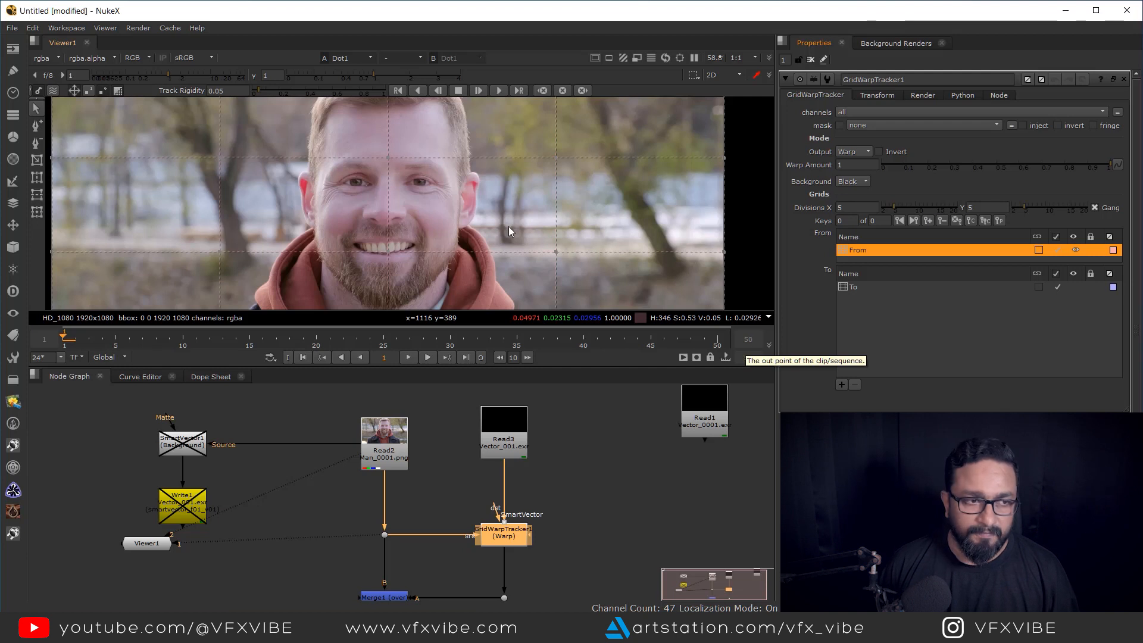
click(37, 162)
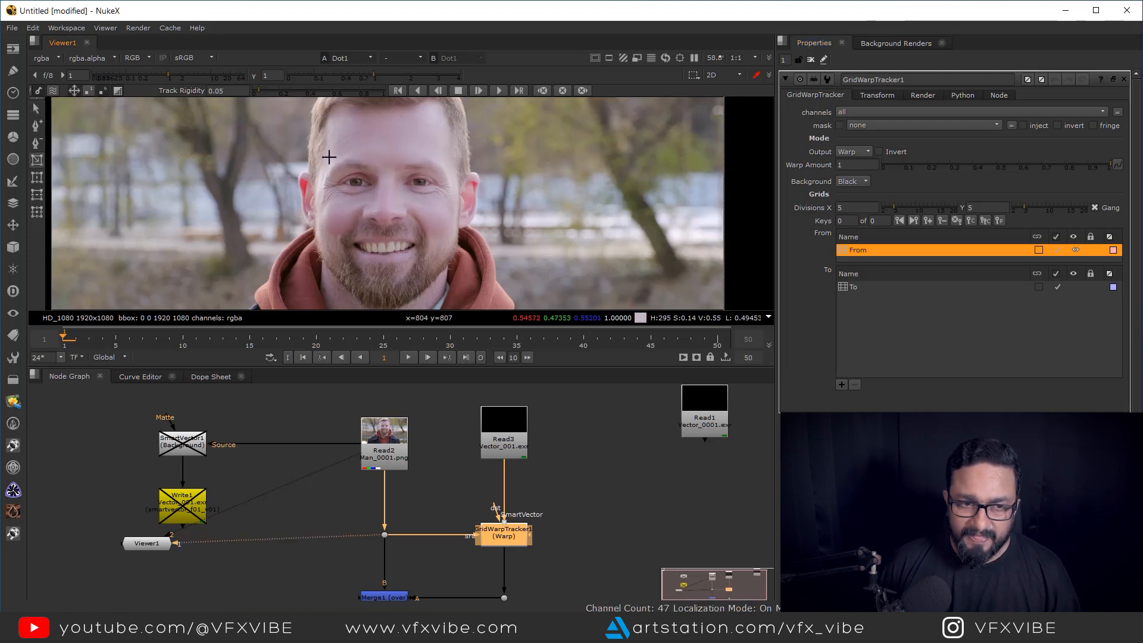
drag(325, 157, 453, 250)
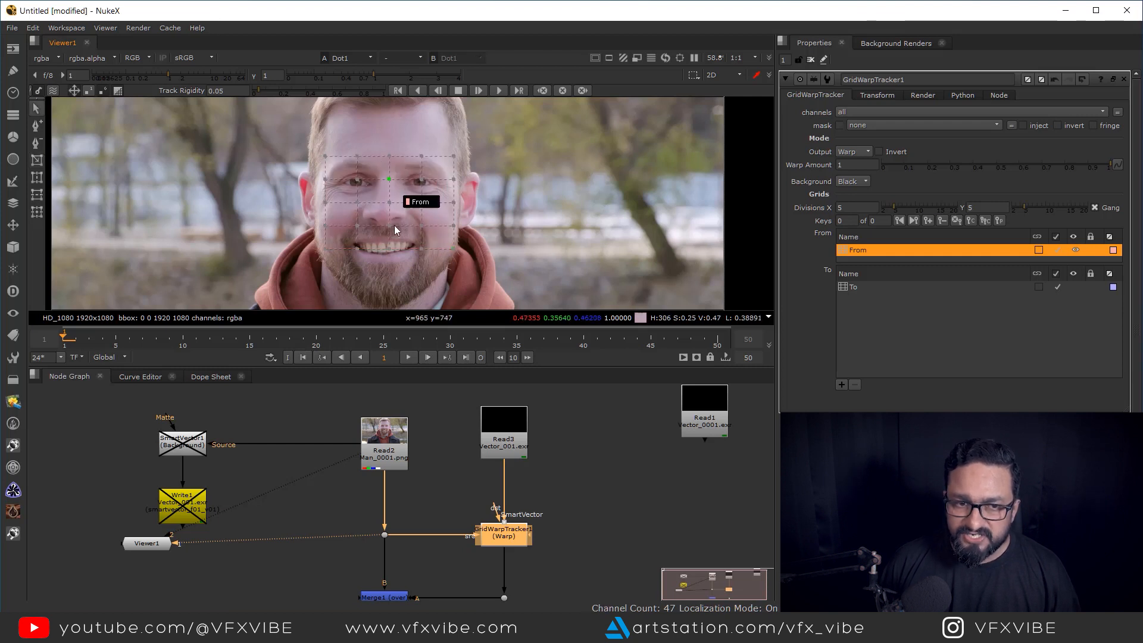
- Move the From grid points beside the image-left edge of the nose onto its bridge and nostril contour
scroll(376, 211, up, 3)
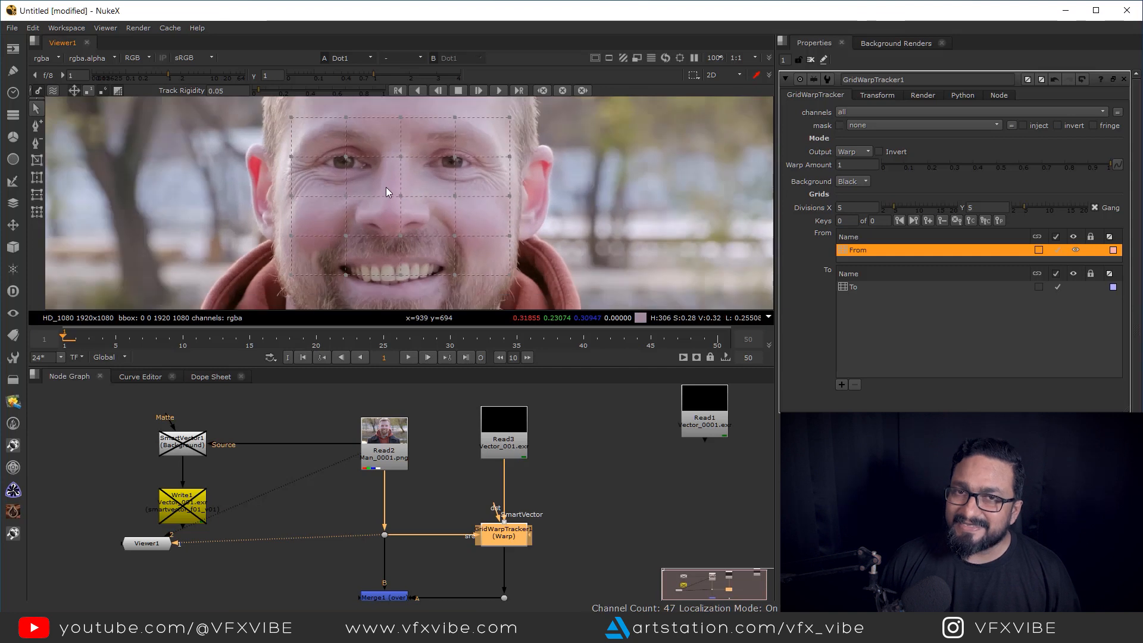
scroll(352, 208, up, 2)
scroll(341, 194, down, 2)
scroll(388, 199, up, 3)
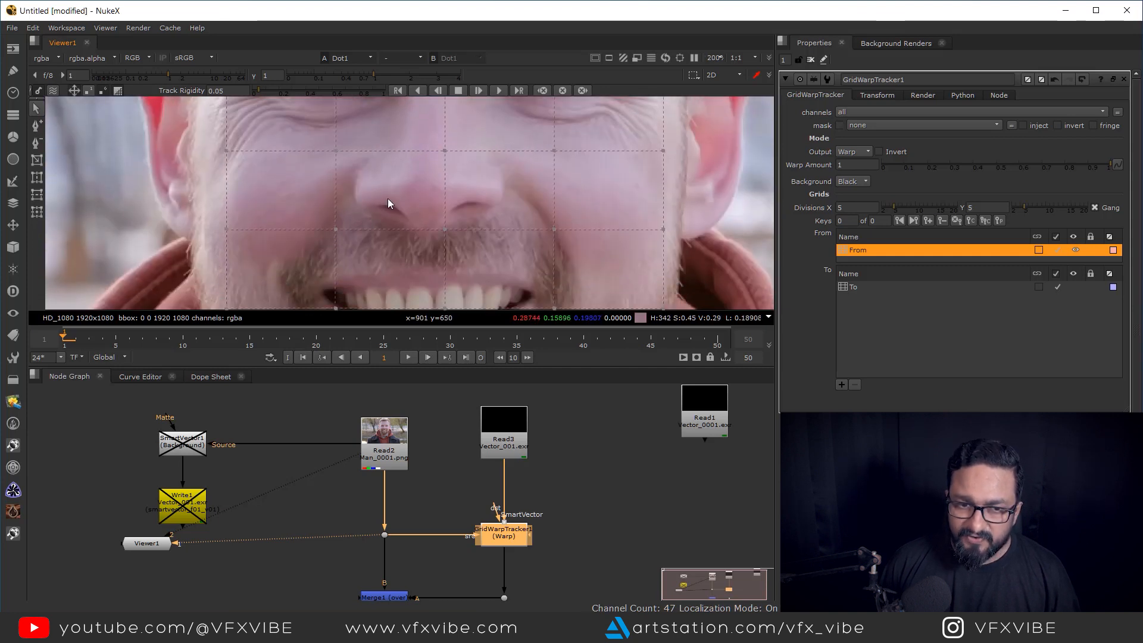
scroll(382, 205, down, 1)
mouse_move(380, 207)
middle_down()
mouse_move(384, 174)
mouse_move(379, 219)
middle_up()
scroll(369, 211, up, 2)
drag(345, 184, 375, 190)
middle_drag(354, 264, 358, 248)
drag(351, 260, 373, 236)
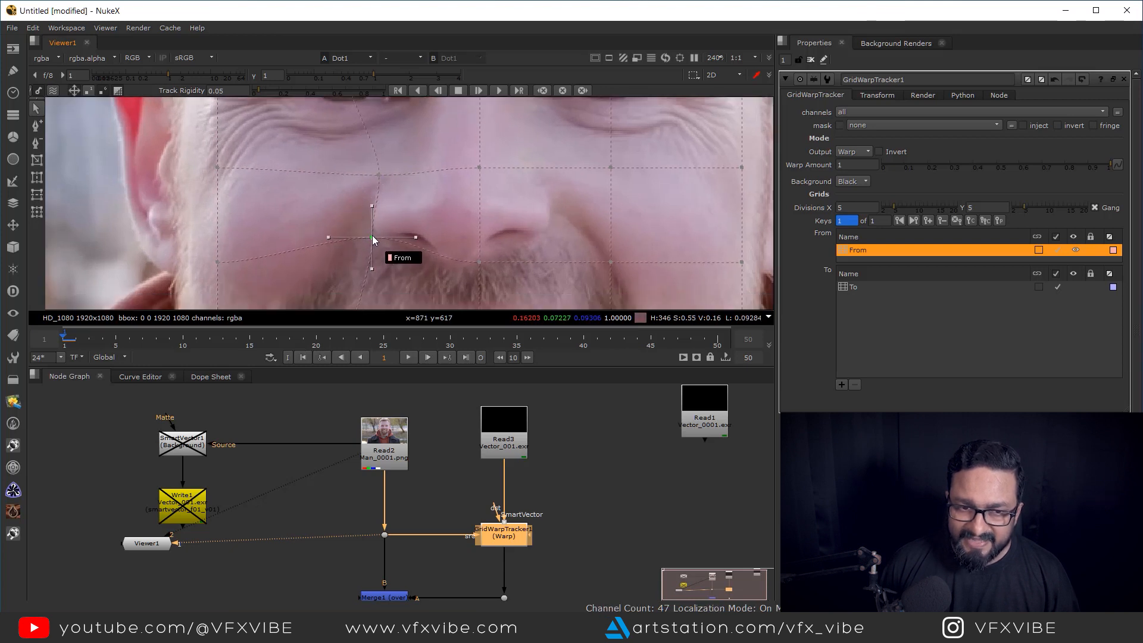
- Shift the From grid points at the nose centre and image-right side to follow the nose shape
middle_drag(477, 251, 413, 219)
drag(416, 230, 394, 229)
mouse_move(483, 193)
mouse_down()
mouse_move(488, 206)
mouse_move(485, 196)
mouse_up()
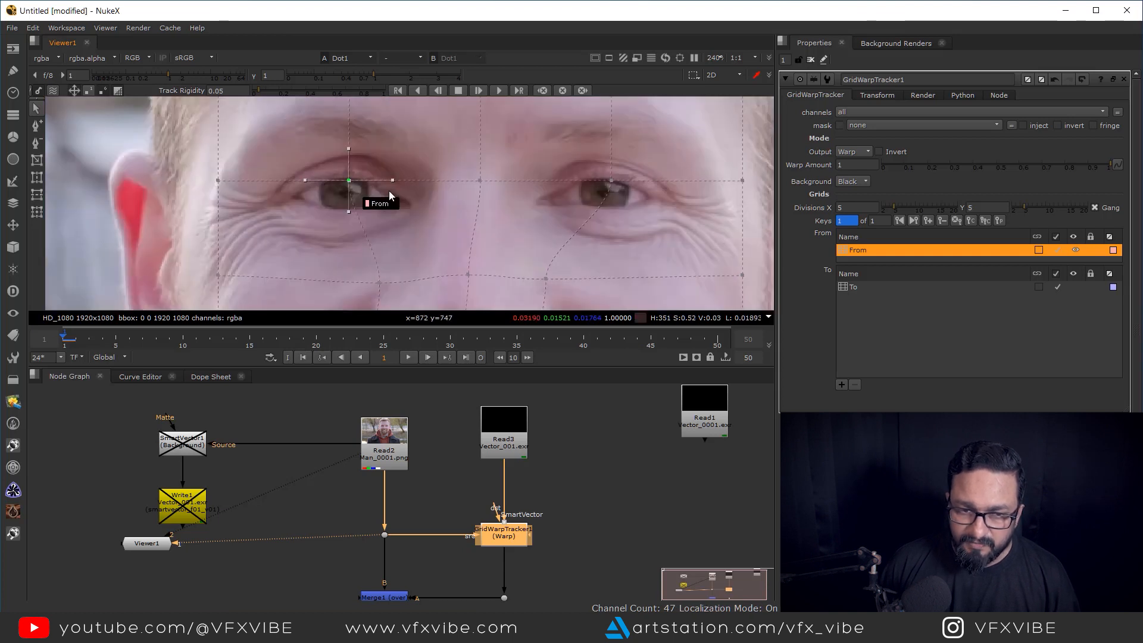
- Move the From grid's eye-level points to both inner eye corners and adjust the handle and centre point at the nose bridge
drag(389, 190, 431, 198)
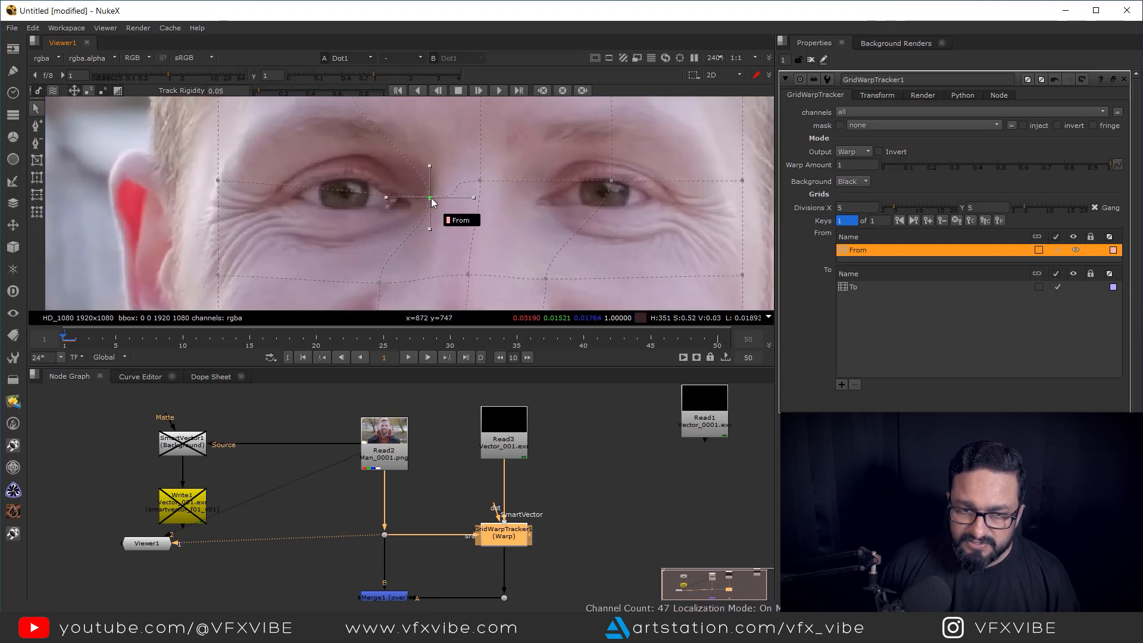
drag(611, 180, 517, 196)
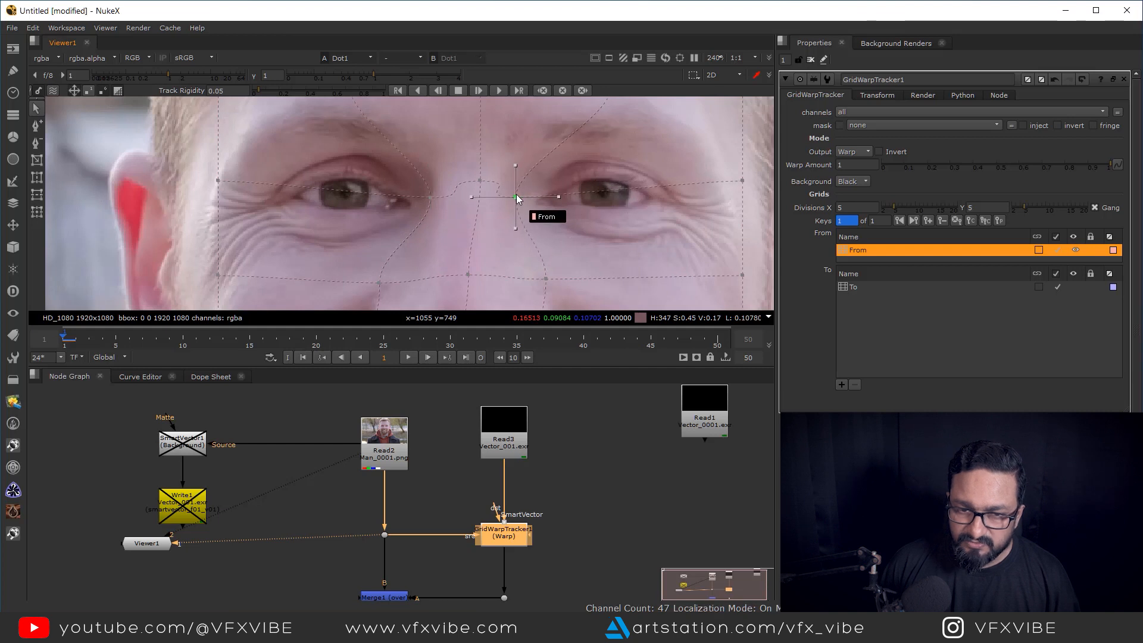
scroll(516, 197, up, 5)
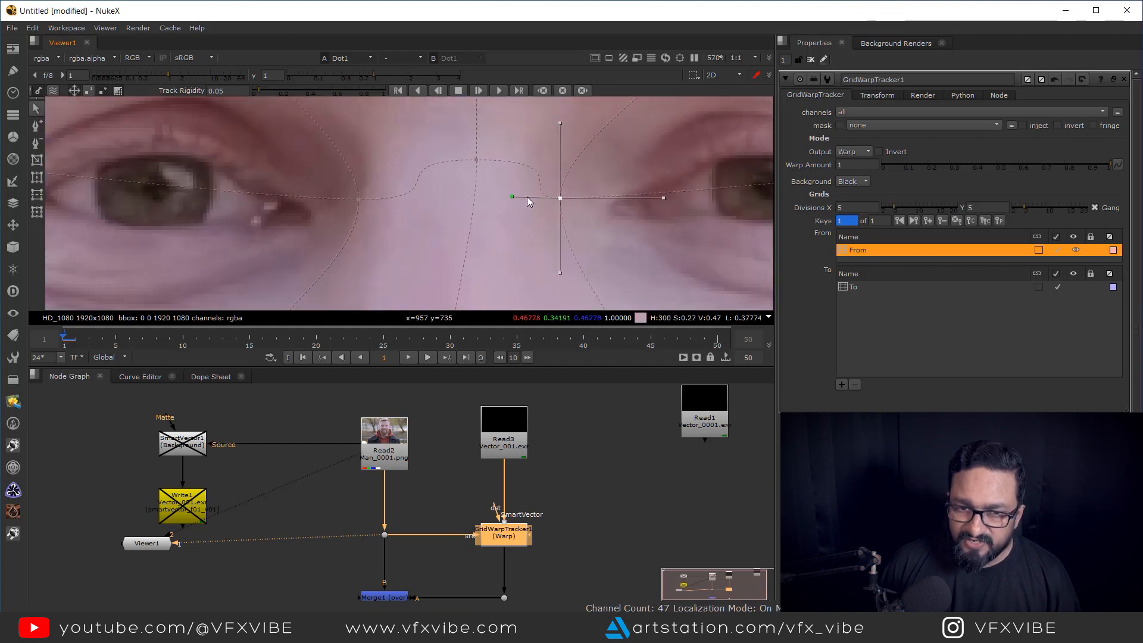
drag(551, 194, 555, 151)
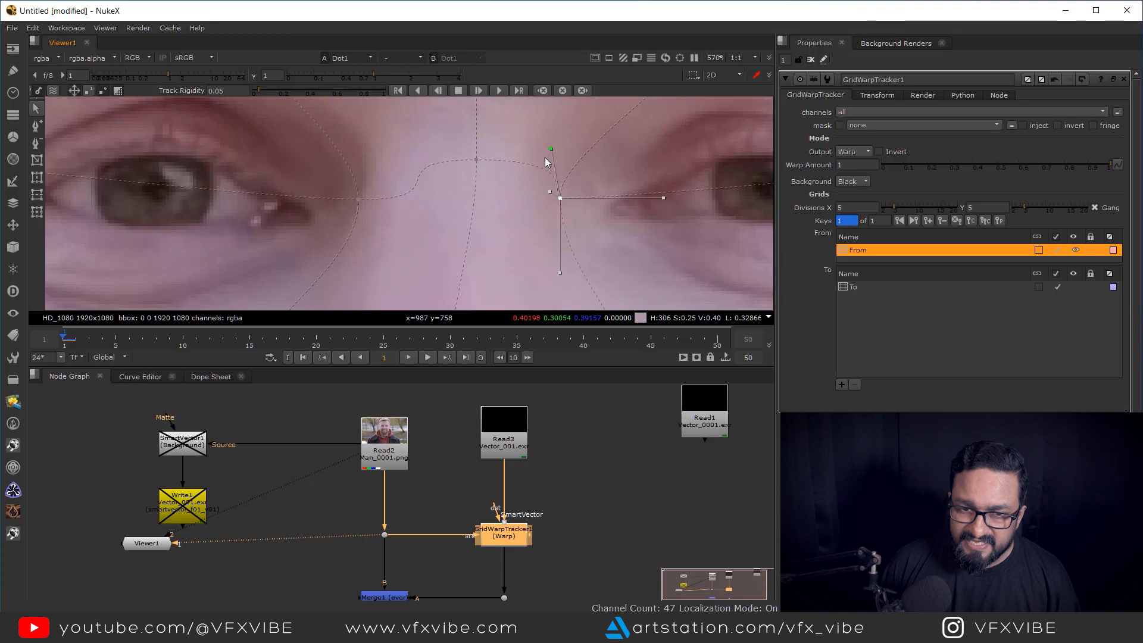
drag(476, 159, 473, 182)
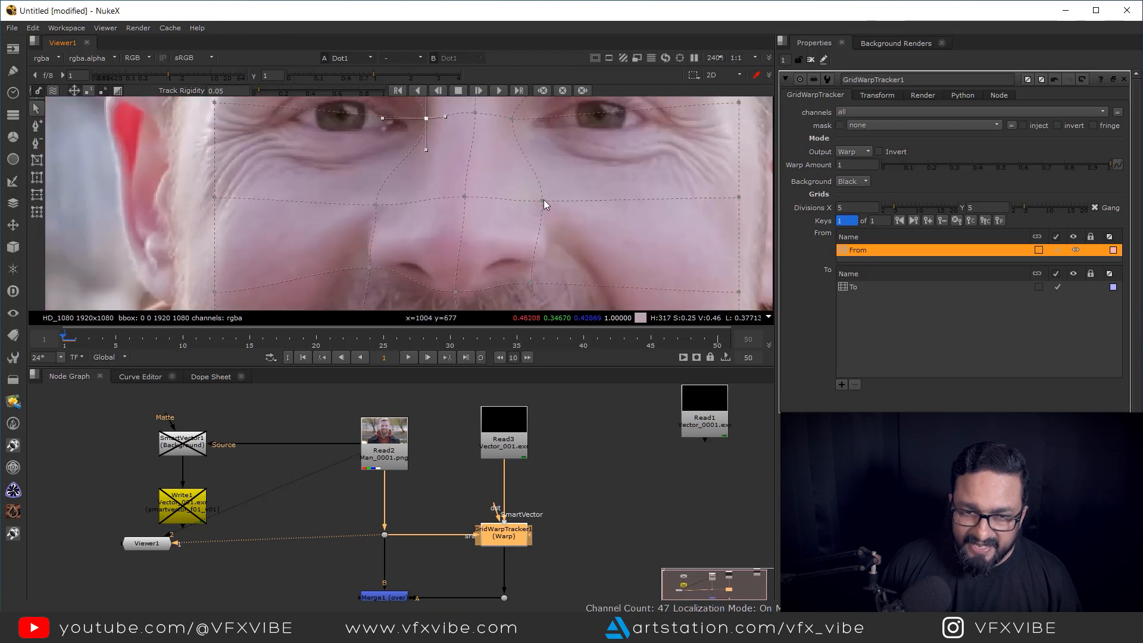
- Refine the From grid points along the middle sides of the nose and beneath its tip
click(544, 201)
scroll(527, 250, down, 2)
scroll(418, 214, up, 2)
click(416, 214)
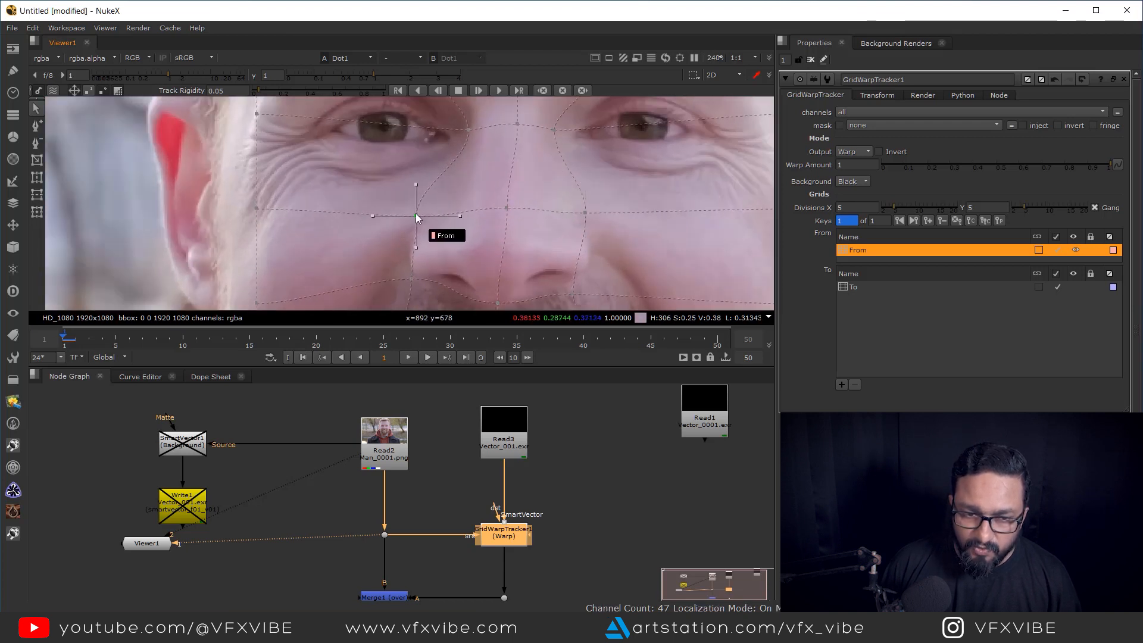
scroll(492, 230, down, 1)
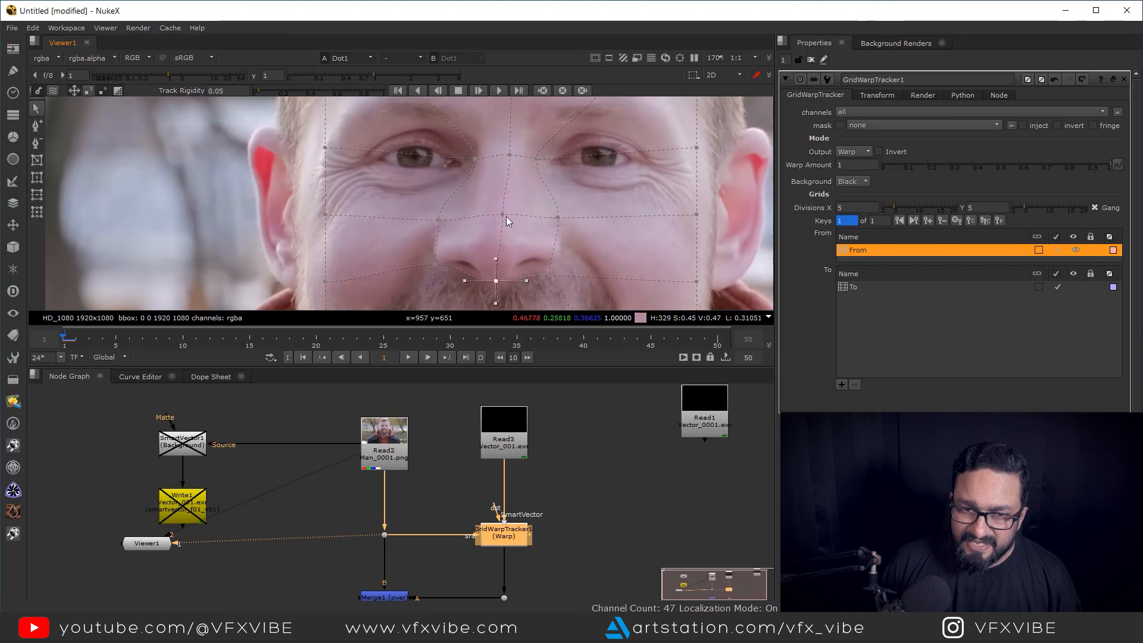
scroll(518, 223, down, 1)
scroll(526, 198, down, 1)
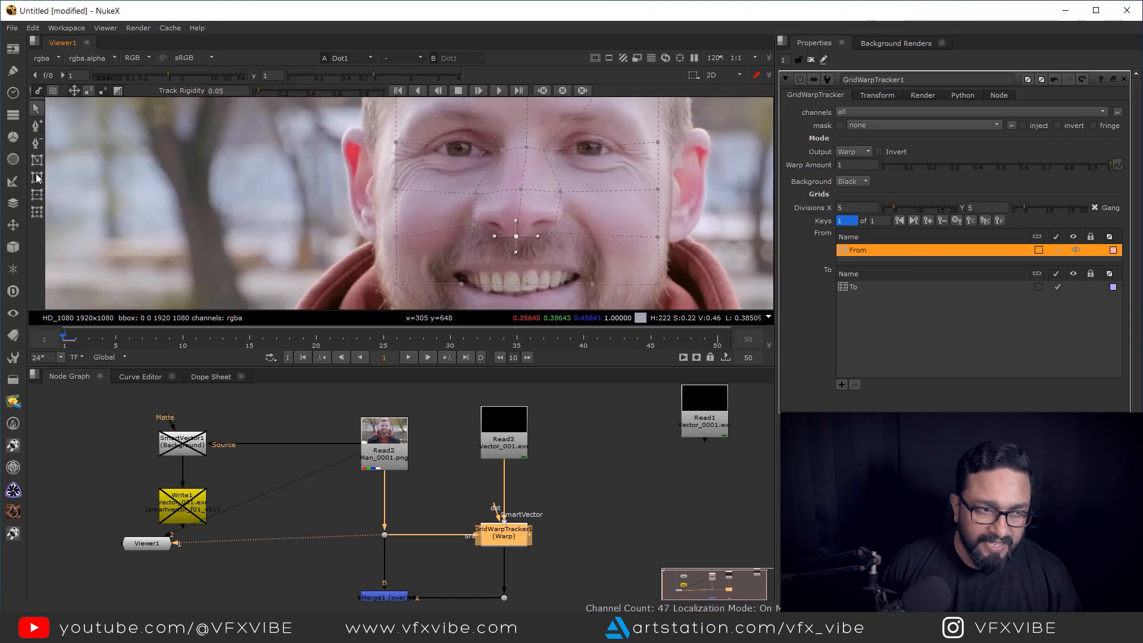
- Insert extra grid lines through the nose area, giving the From grid 7 divisions in X and Y
click(36, 124)
middle_drag(483, 254, 475, 231)
click(487, 260)
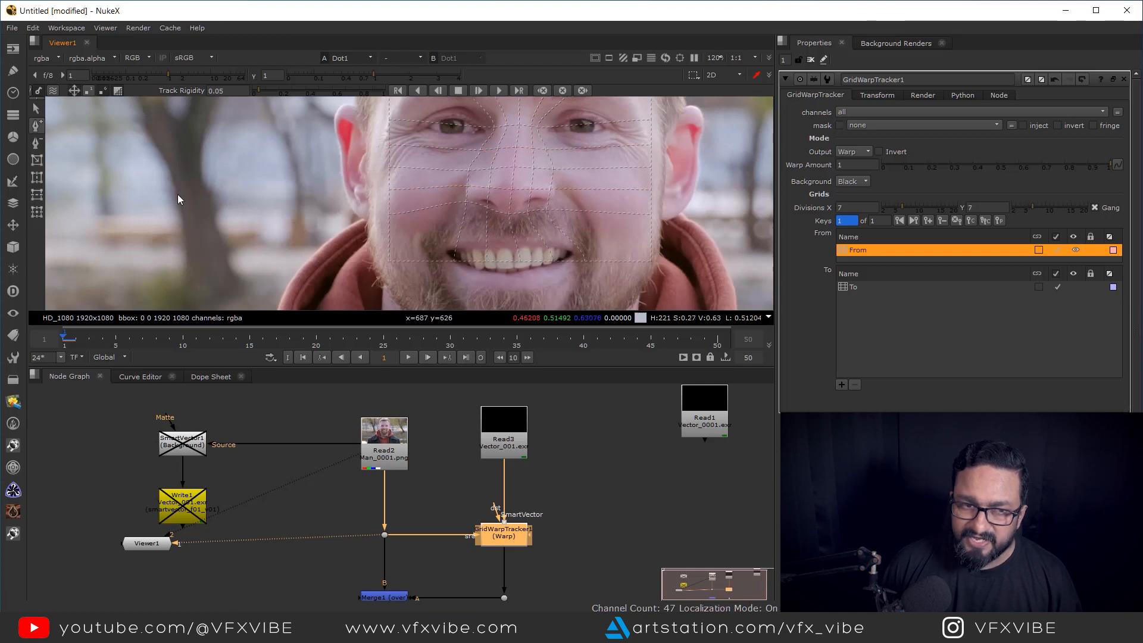
- Fit the denser From grid points around both nostrils and the base of the nose
scroll(431, 158, up, 5)
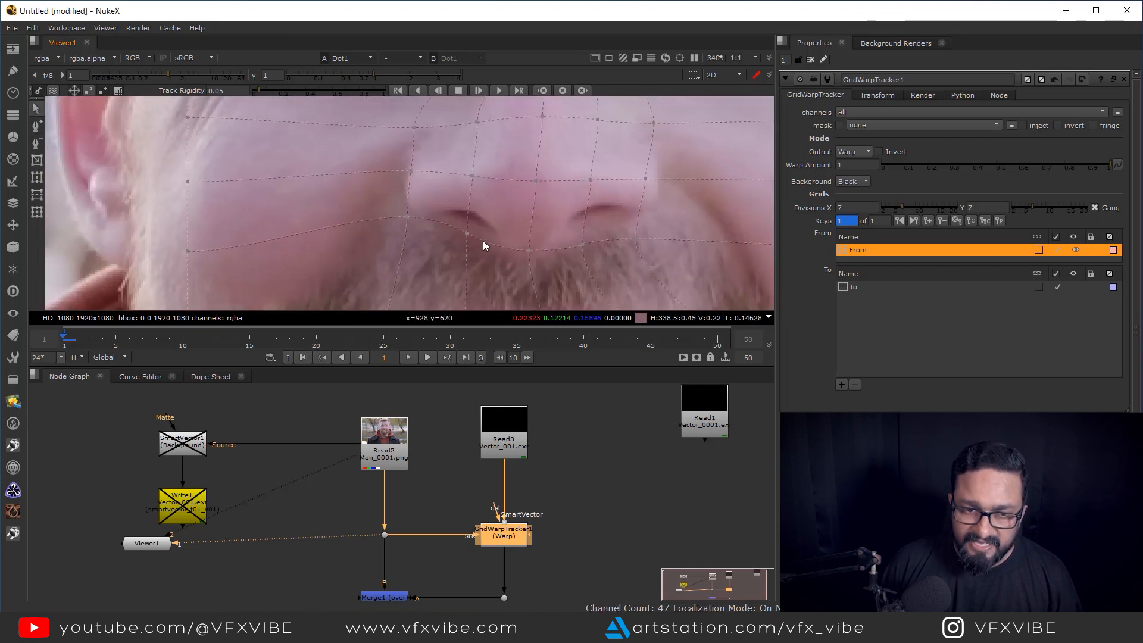
click(409, 218)
drag(410, 218, 408, 171)
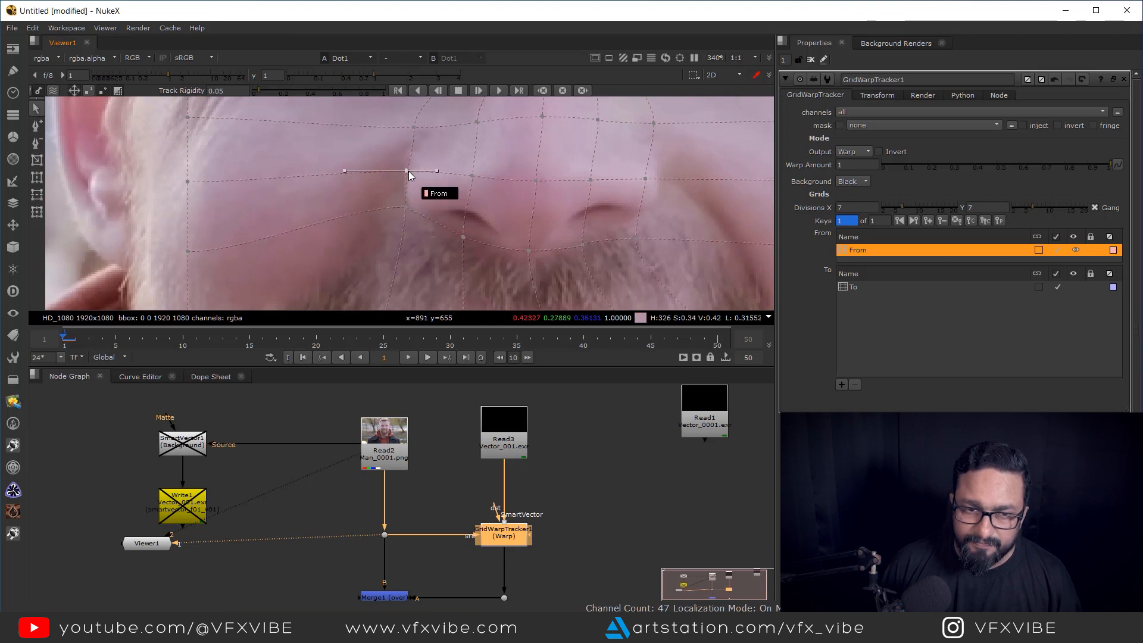
click(582, 244)
scroll(595, 226, down, 3)
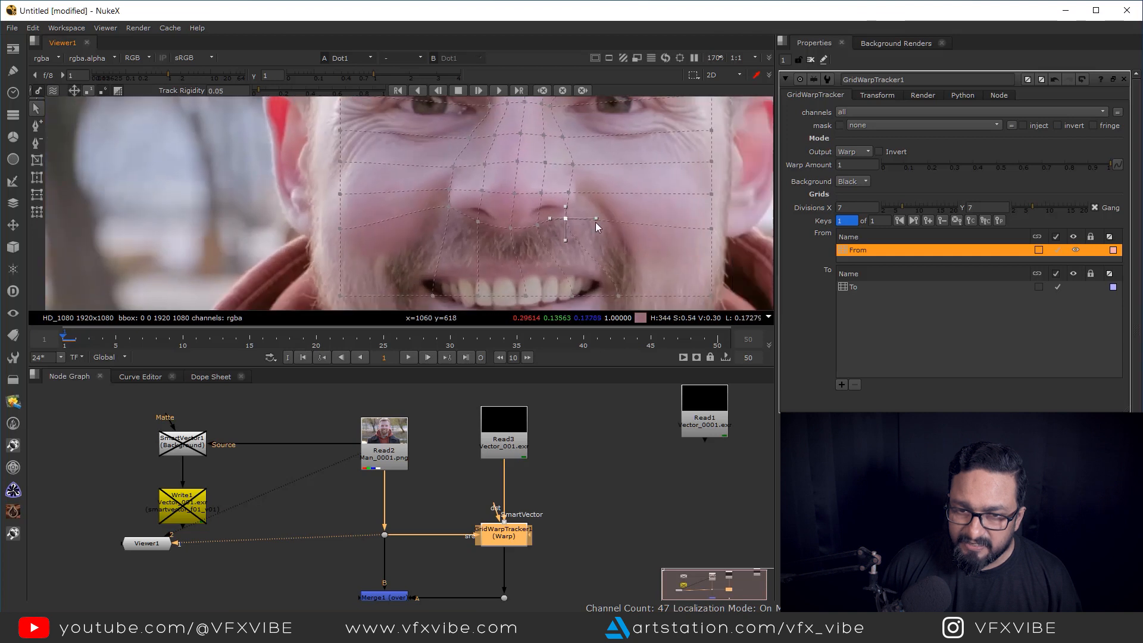
scroll(592, 220, up, 3)
drag(551, 220, 570, 208)
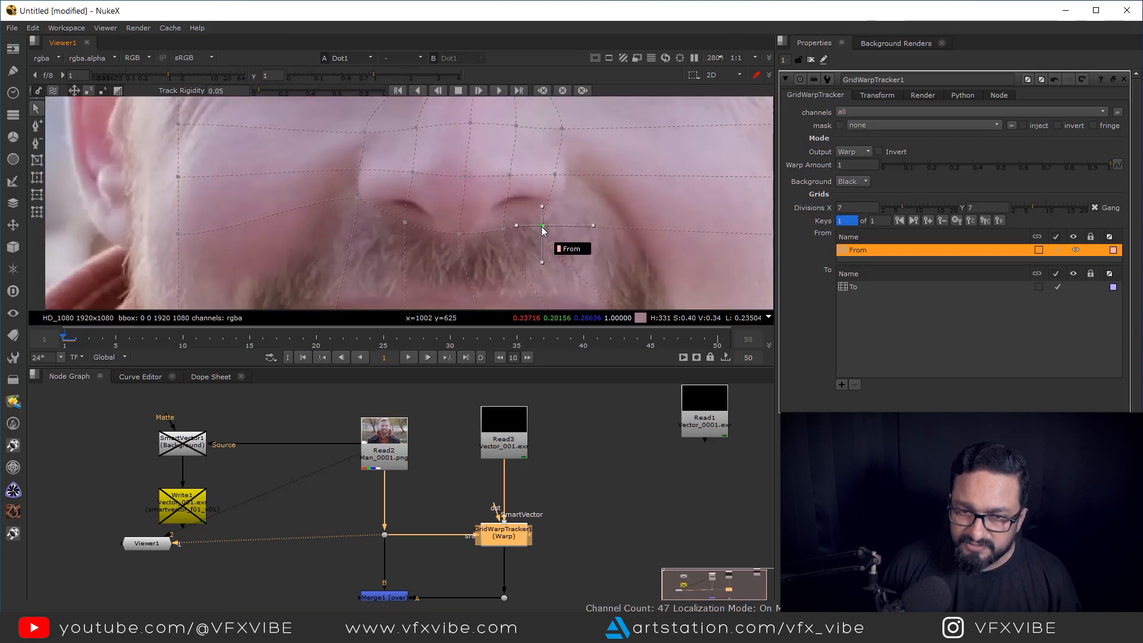
- Fine-tune the From grid points on both sides of the nose below the inner eye corners
scroll(598, 211, down, 3)
scroll(623, 212, up, 2)
drag(623, 212, 621, 211)
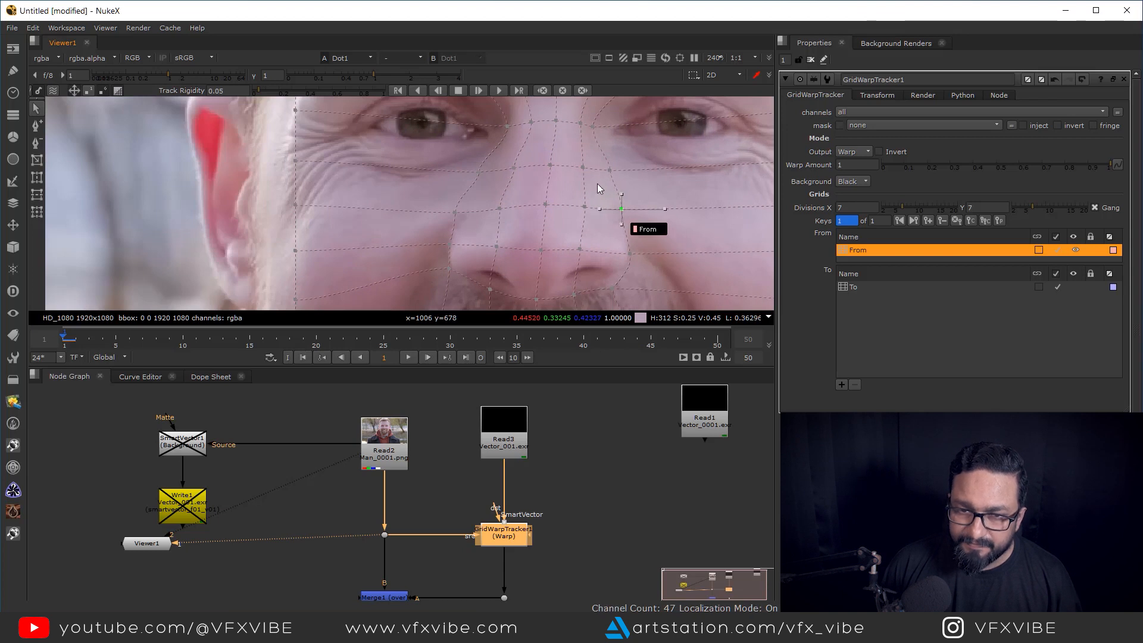
middle_drag(598, 184, 654, 168)
drag(511, 199, 513, 200)
scroll(548, 205, down, 5)
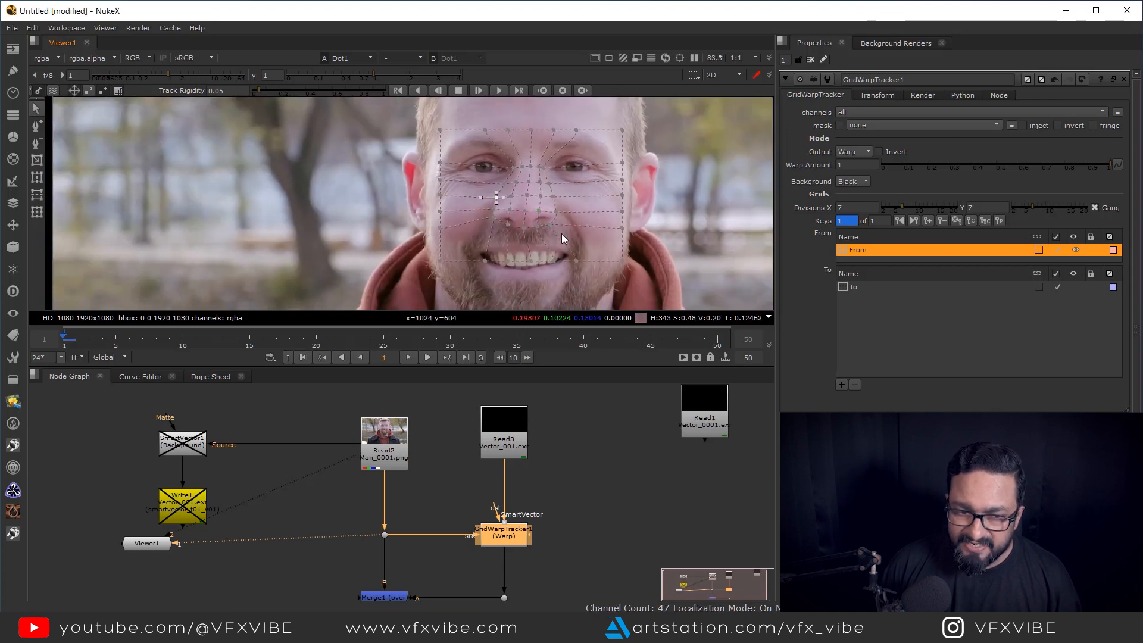
middle_drag(563, 233, 571, 251)
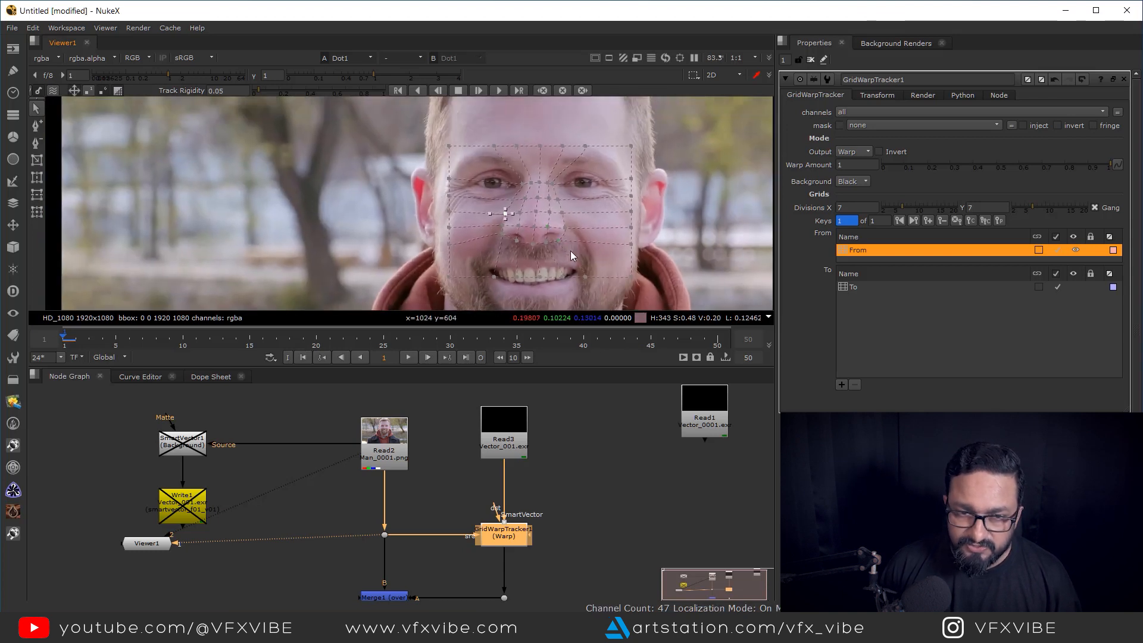
- Track the From grid forward through frame 50, scrub back to check it, and return to frame 1
click(499, 90)
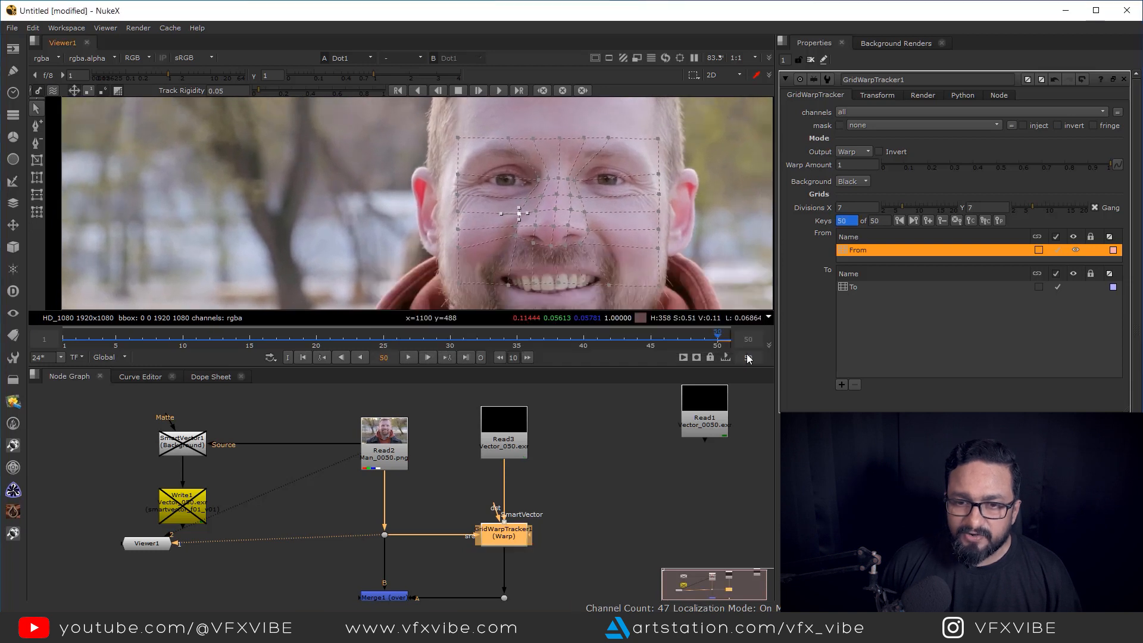
drag(711, 339, 200, 343)
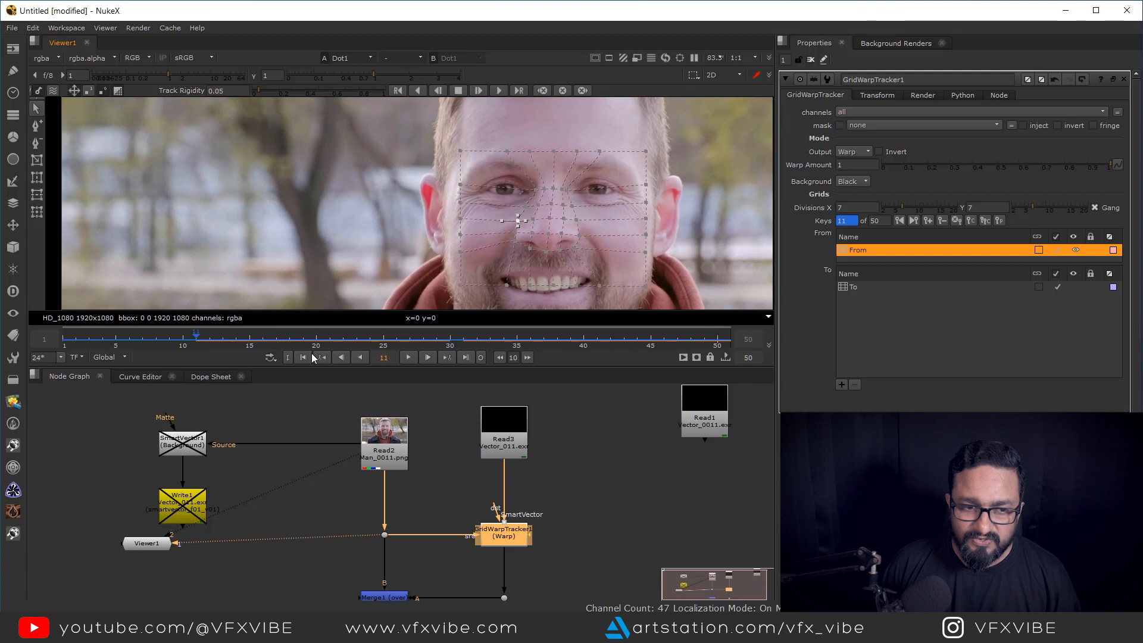
click(304, 357)
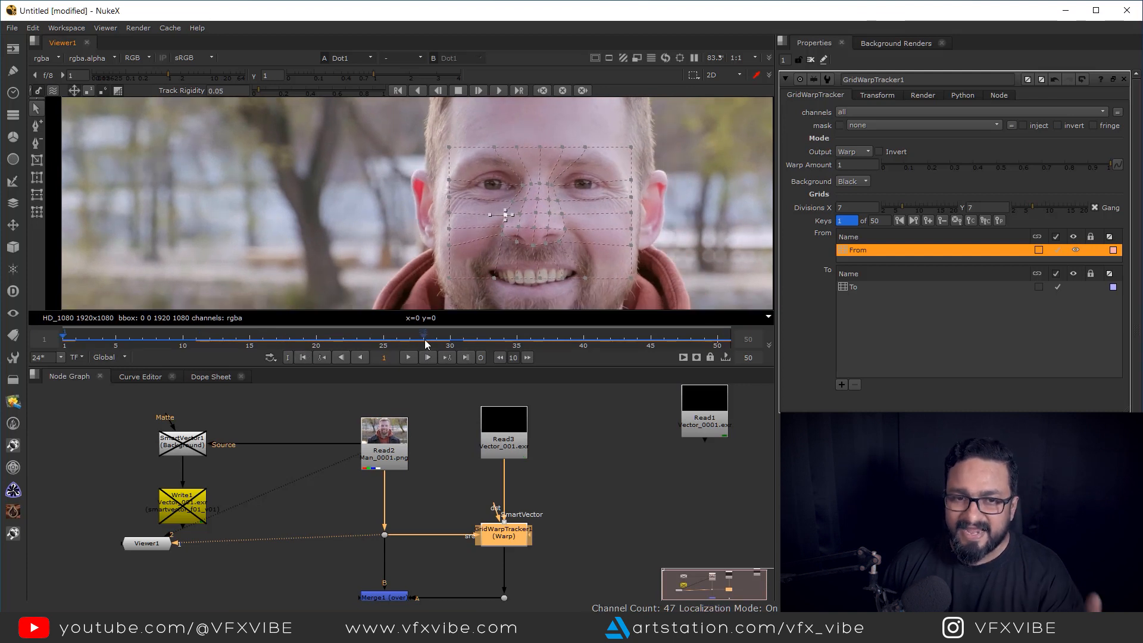
- Show the To grid and link it with the tracked From grid
click(1074, 288)
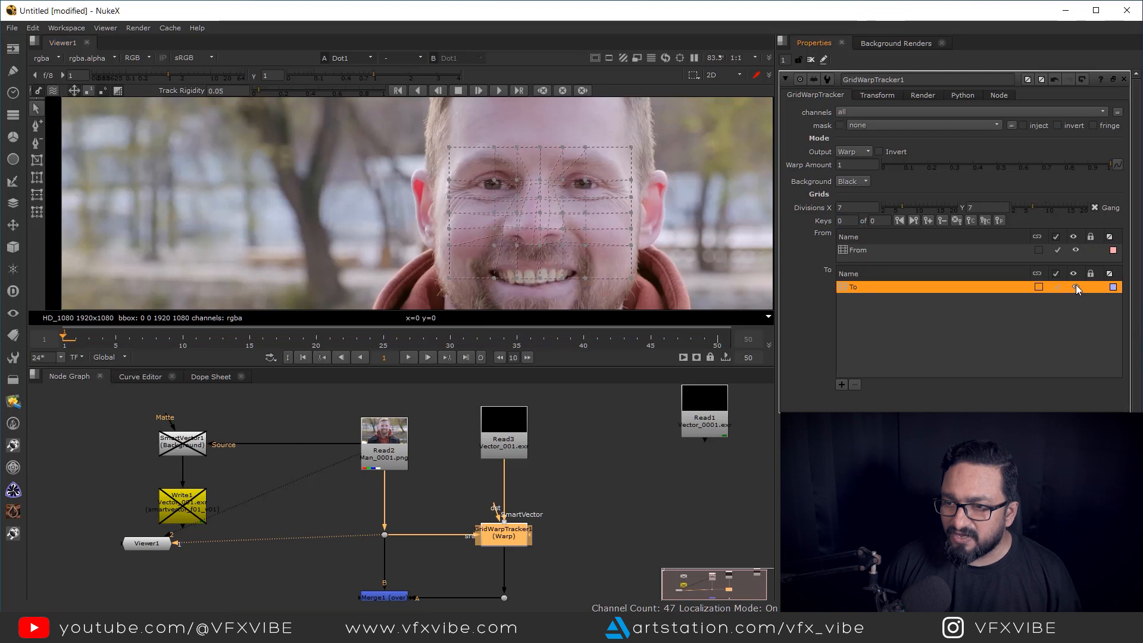
click(864, 251)
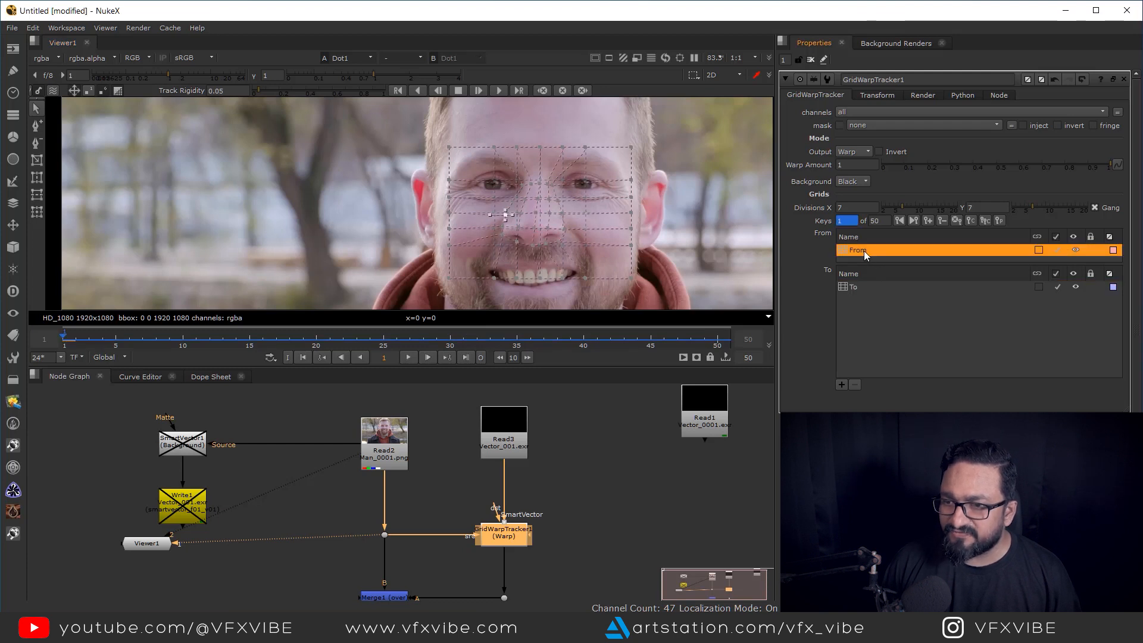
click(1039, 251)
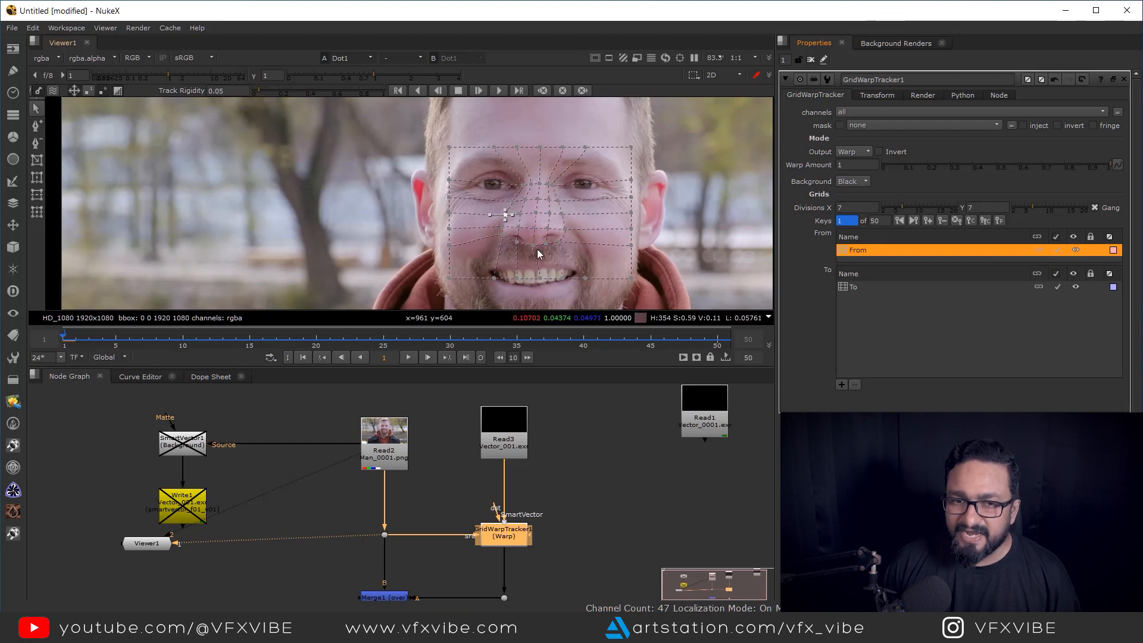
mouse_move(83, 337)
mouse_down()
mouse_move(581, 378)
mouse_move(70, 355)
mouse_up()
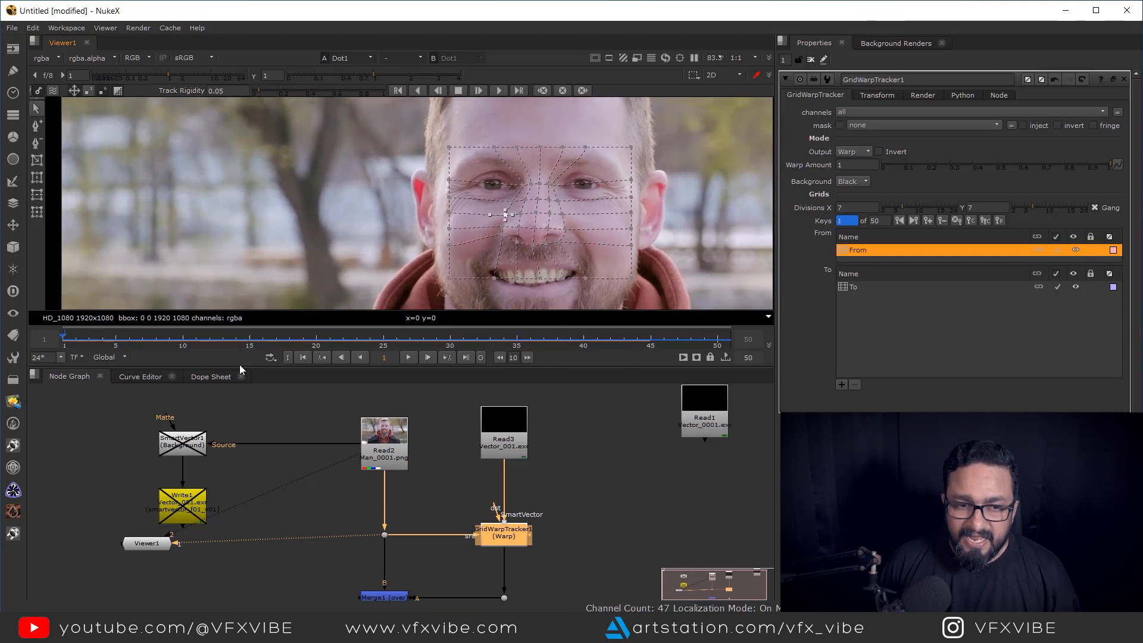
- Add an adjustment grid under the To grid
click(854, 288)
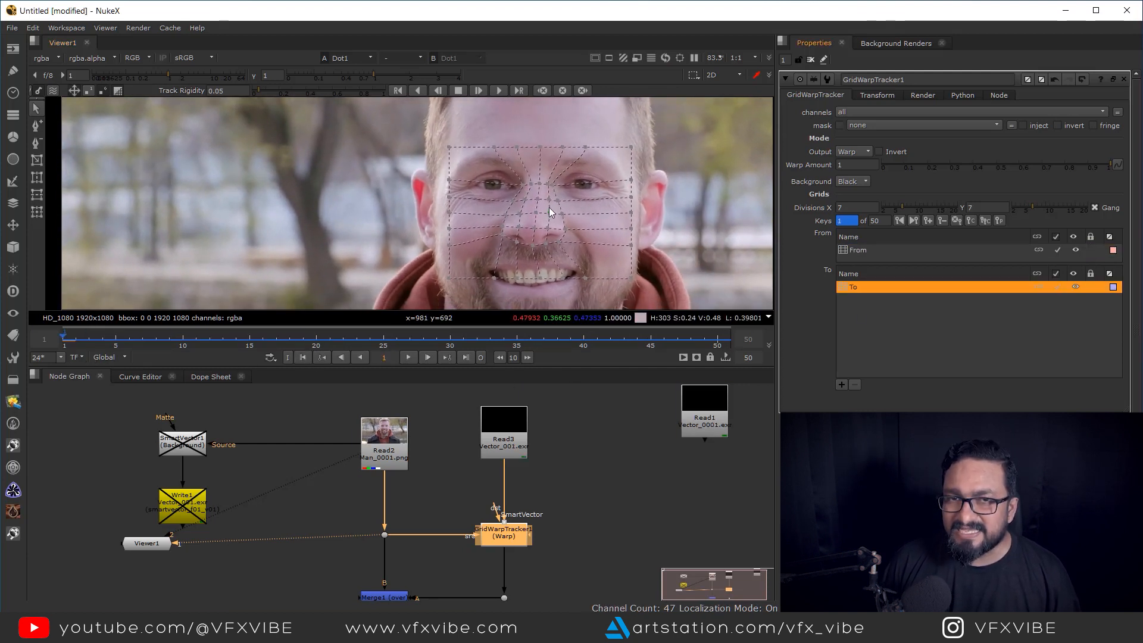
right_click(856, 287)
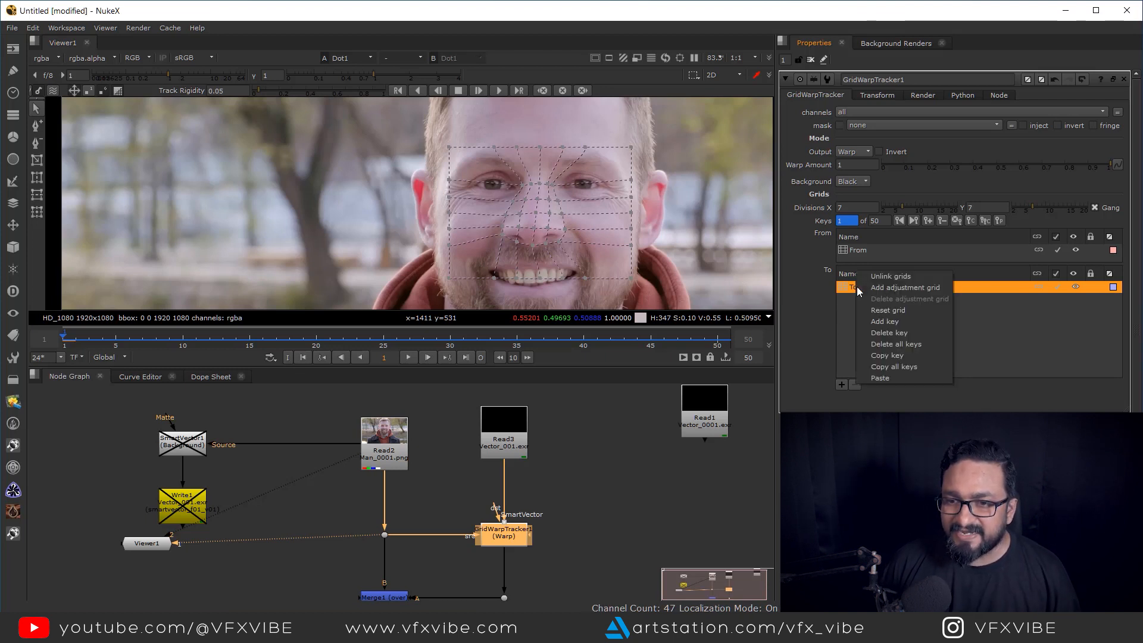
click(892, 289)
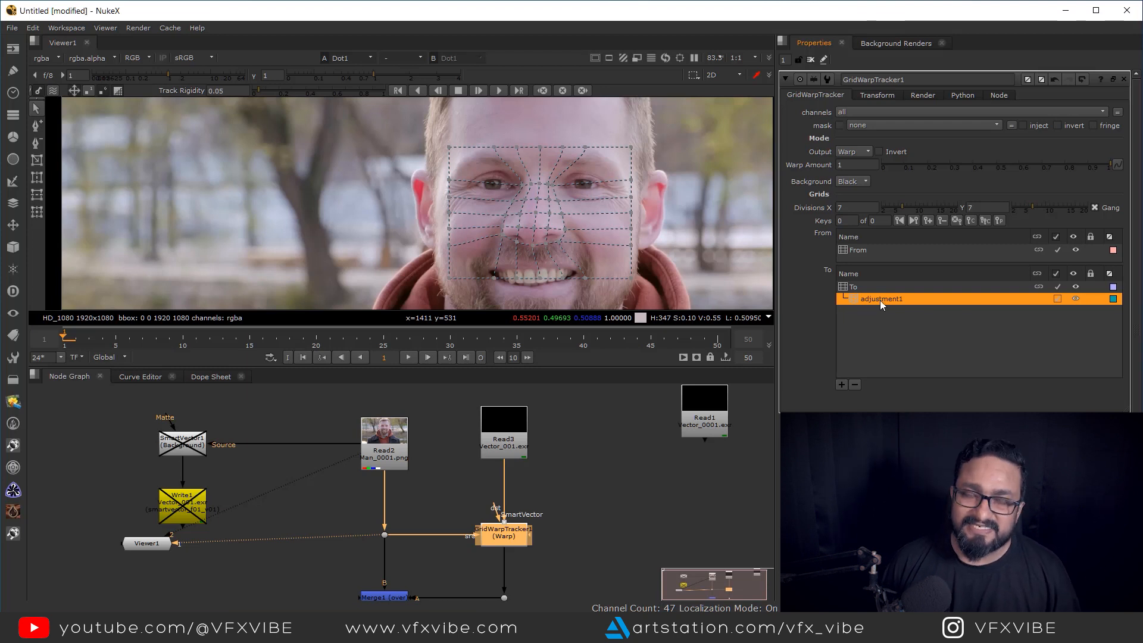
- Move the adjustment grid points along the image-right side of the nose slightly inward, from mid-nose down to the nostril
scroll(613, 262, up, 5)
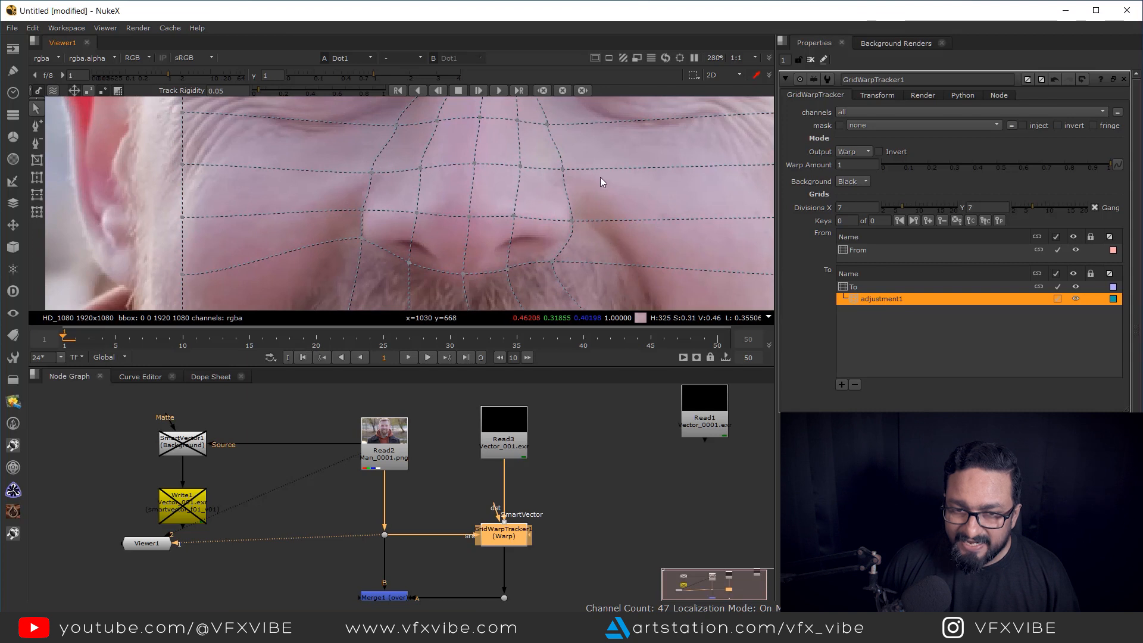
drag(610, 147, 545, 280)
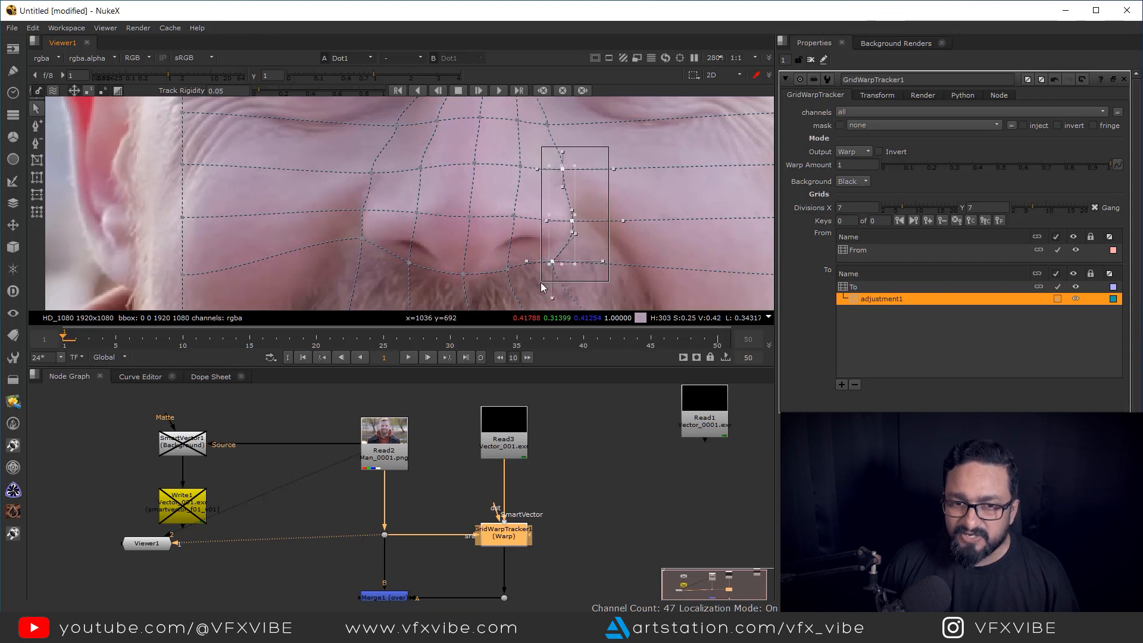
drag(571, 225, 562, 226)
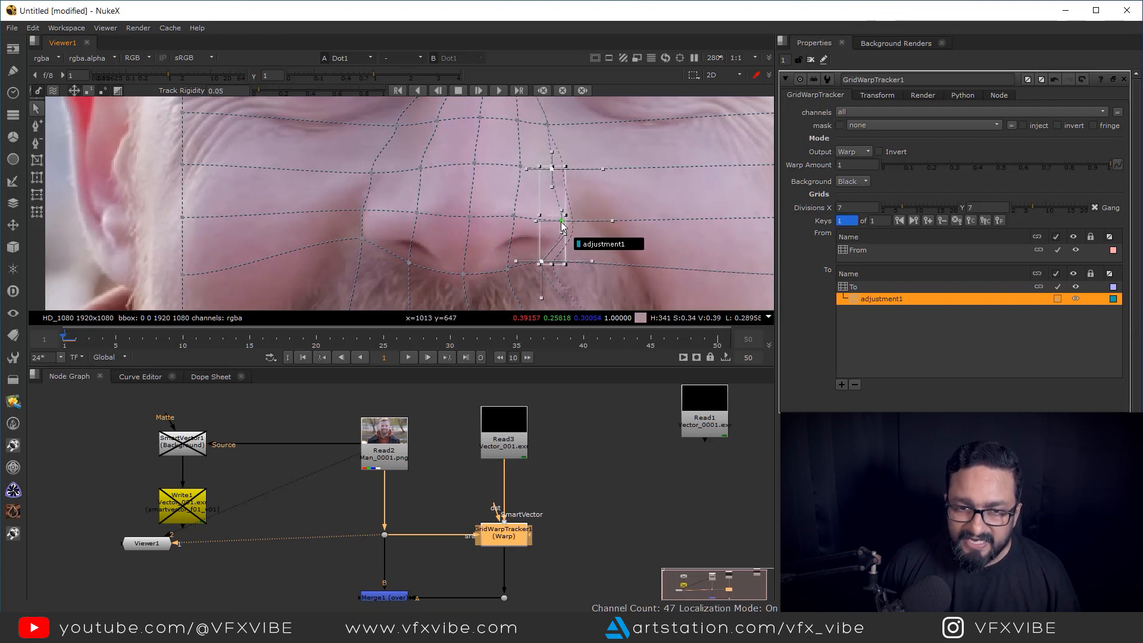
- Display the Merge1 output in the viewer
middle_drag(431, 556, 459, 450)
drag(460, 454, 362, 530)
key(1)
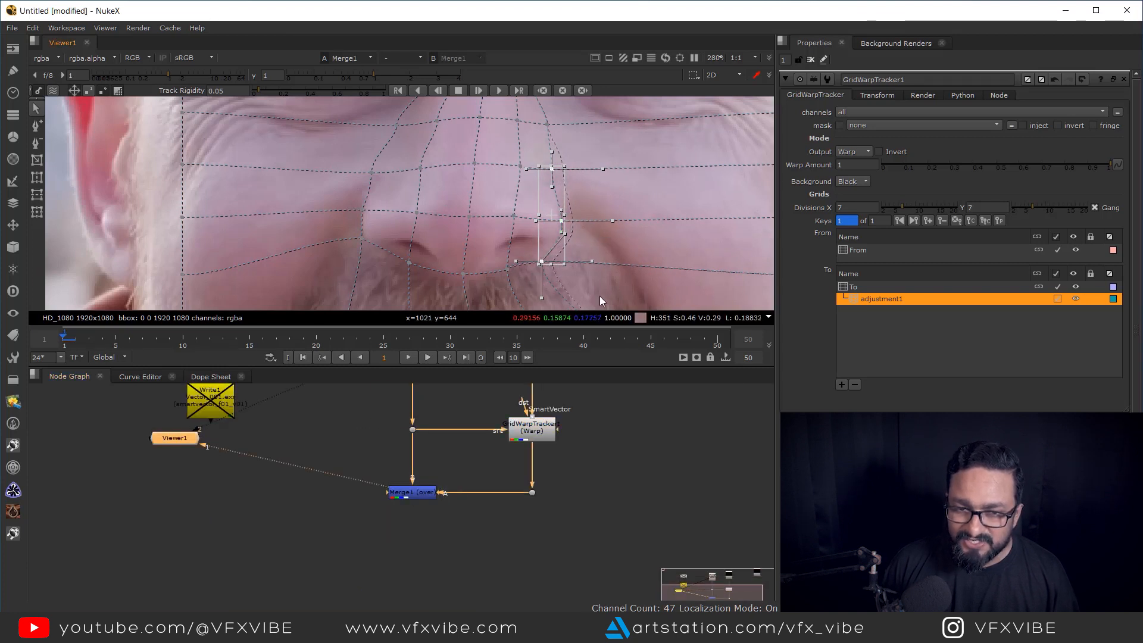
- Nudge the adjustment point below the image-right inner eye corner inward and pull the points along the opposite side of the nose inward
middle_drag(568, 118, 584, 192)
drag(562, 198, 559, 198)
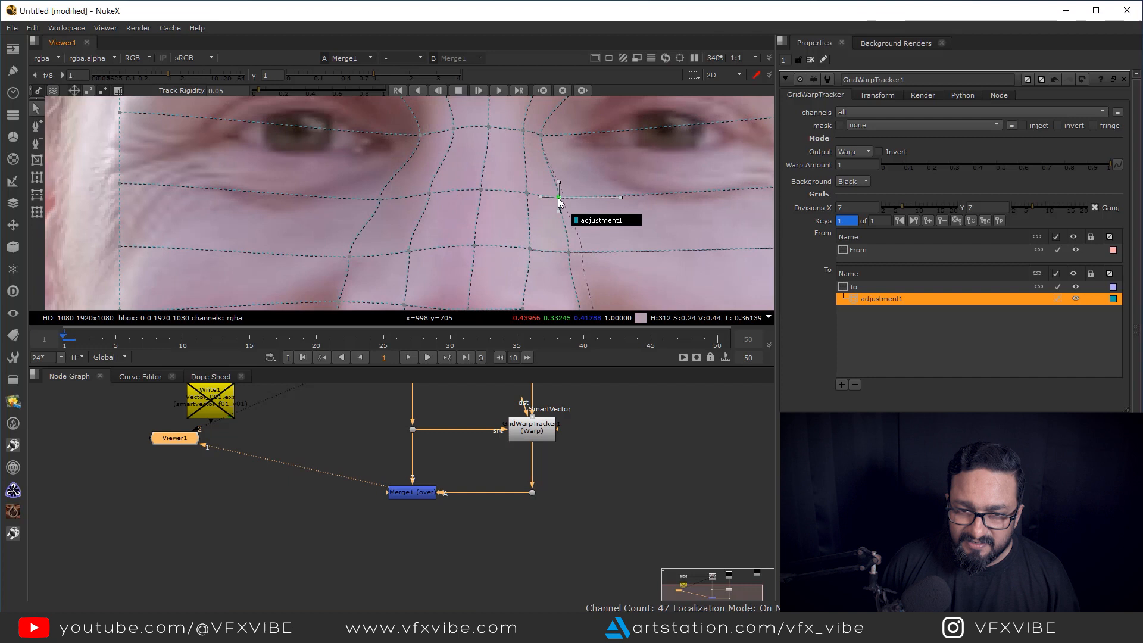
scroll(536, 238, up, 2)
middle_drag(526, 277, 543, 204)
mouse_move(311, 156)
mouse_down()
mouse_move(386, 275)
mouse_move(371, 261)
mouse_up()
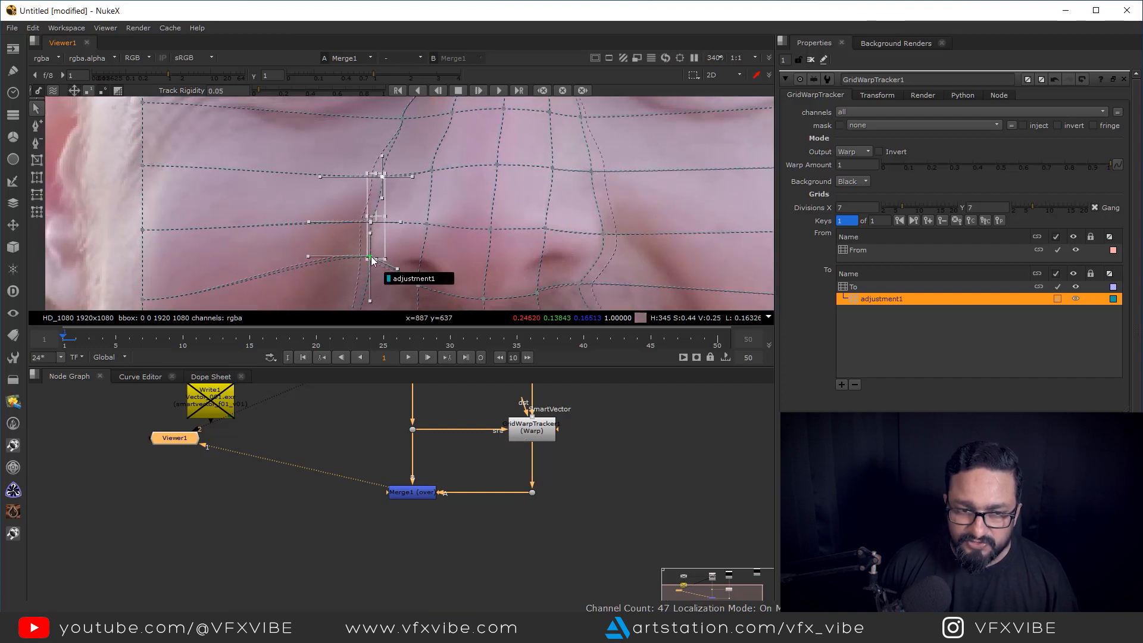
middle_drag(418, 192, 431, 227)
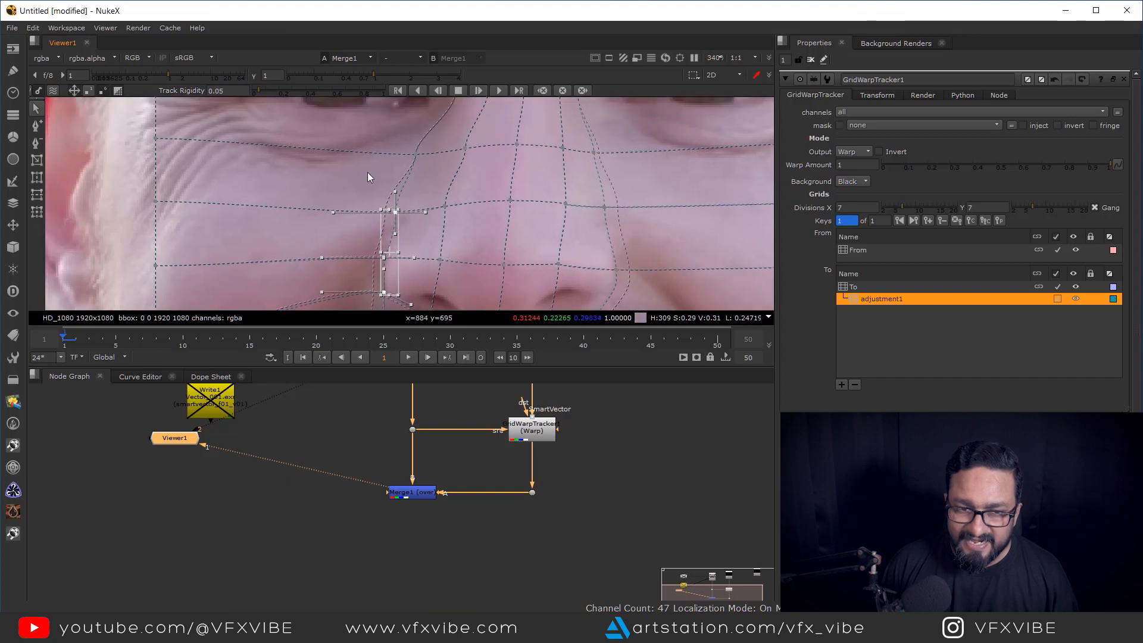
click(415, 155)
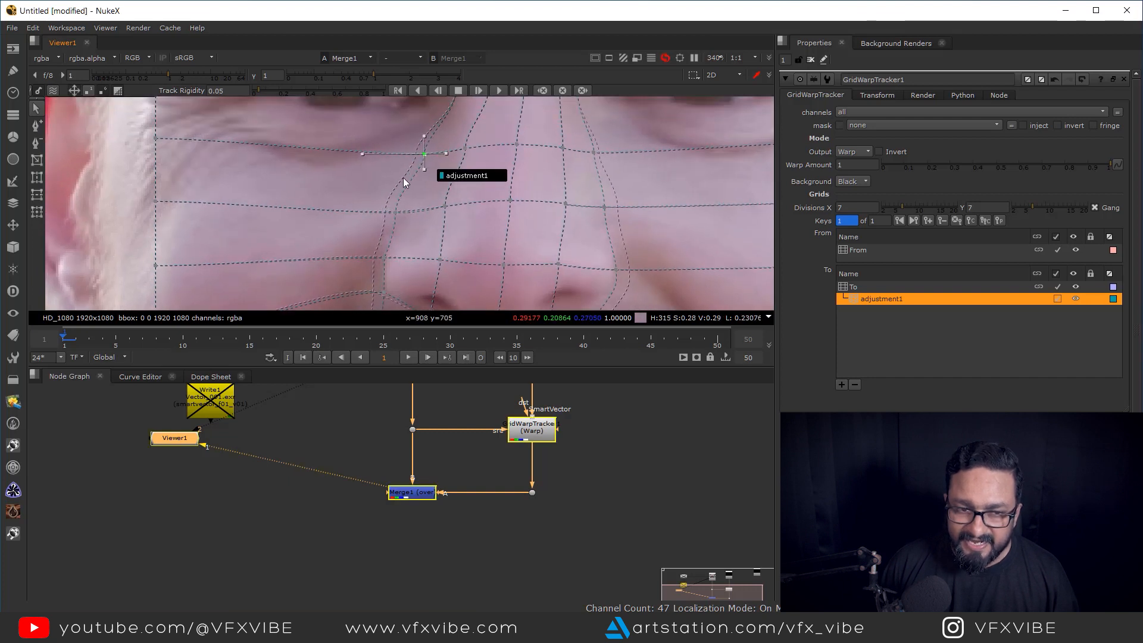
- Raise the row of To grid points under the nostrils slightly to shorten the nose
middle_drag(480, 253, 395, 216)
click(859, 287)
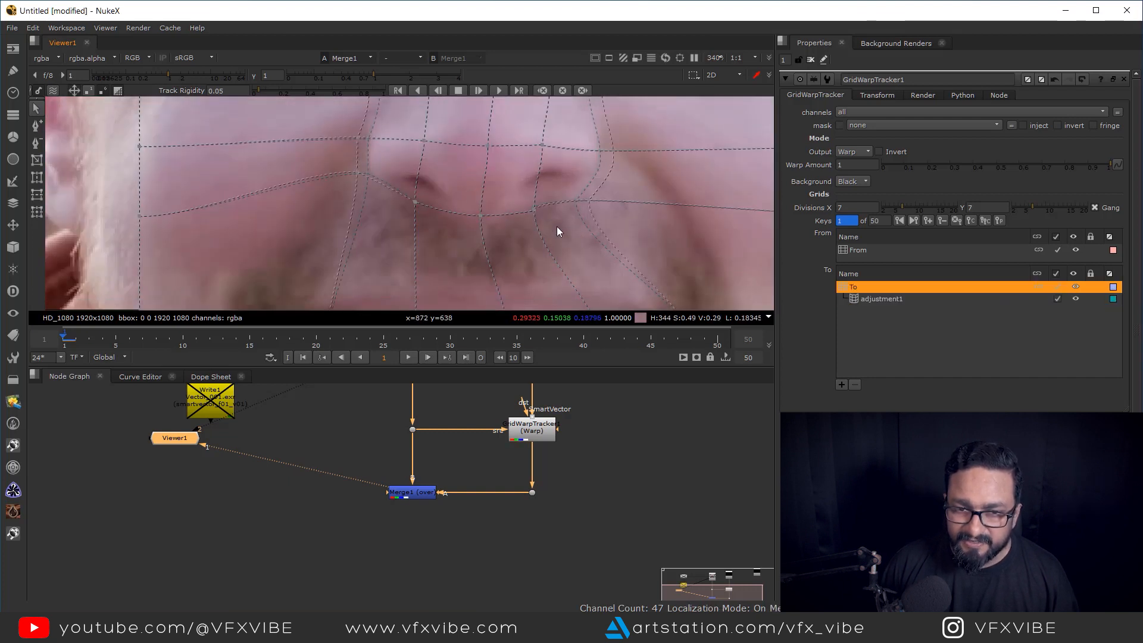
drag(299, 169, 640, 247)
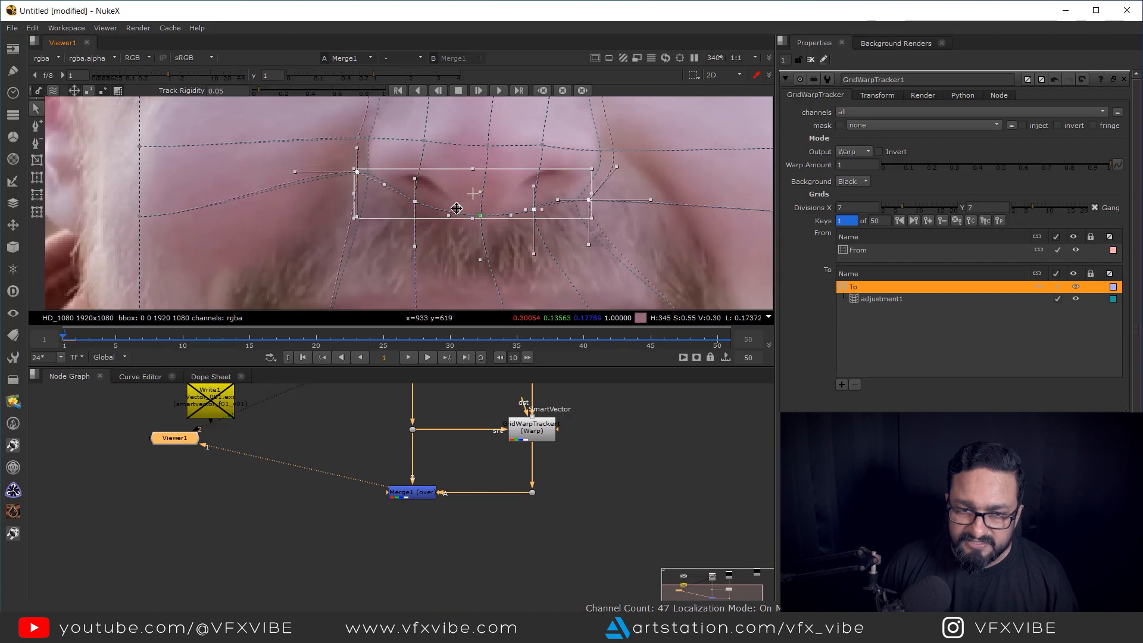
drag(480, 218, 478, 210)
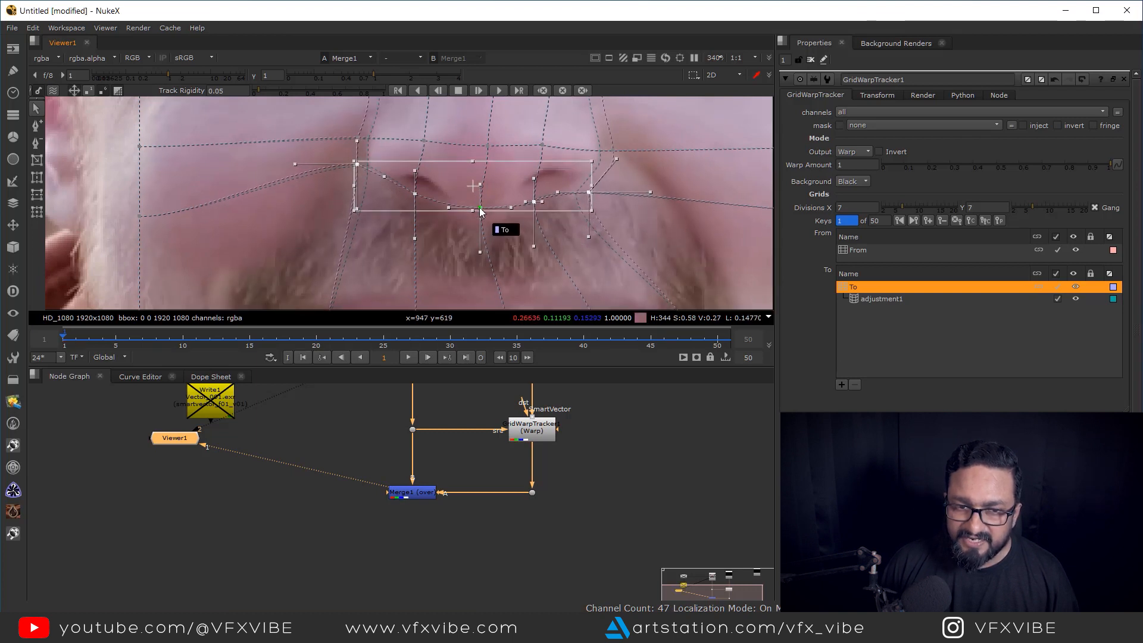
- Nudge the To grid points on both sides of the nose bridge inward to narrow it
scroll(544, 209, down, 3)
middle_drag(572, 200, 584, 289)
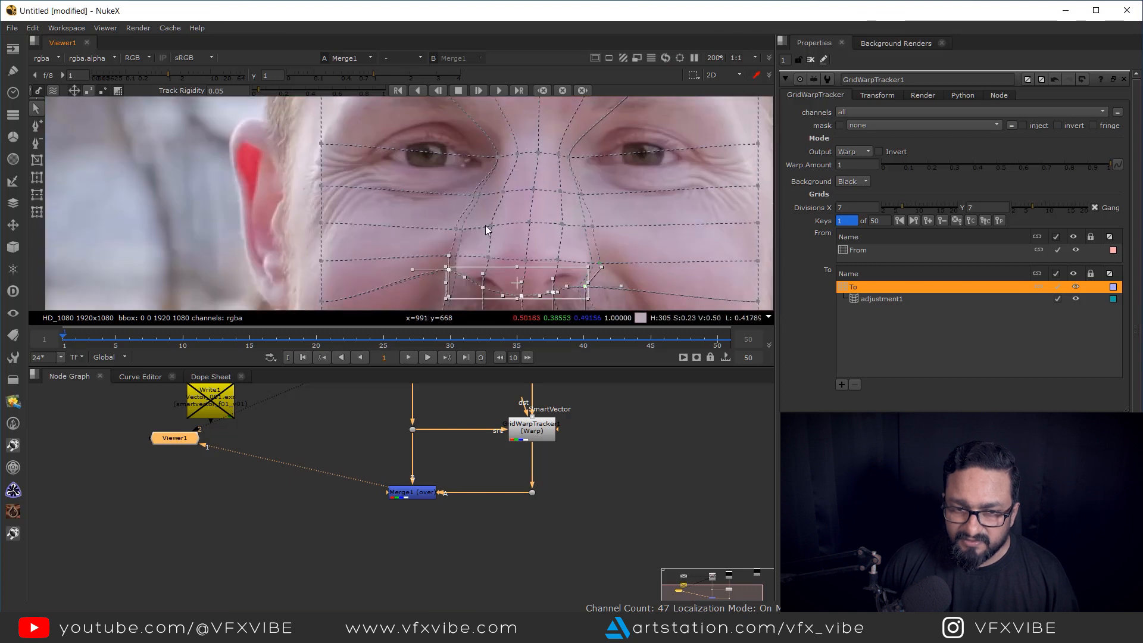
middle_drag(426, 216, 465, 184)
drag(461, 173, 494, 202)
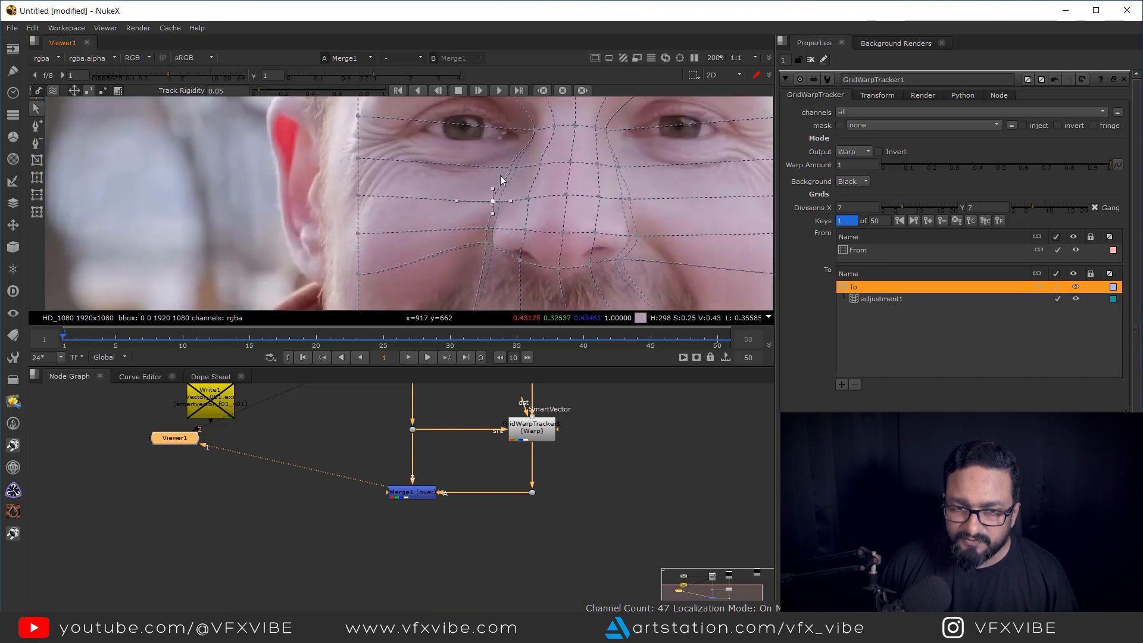
shift+click(528, 198)
drag(502, 185, 506, 183)
drag(632, 152, 613, 213)
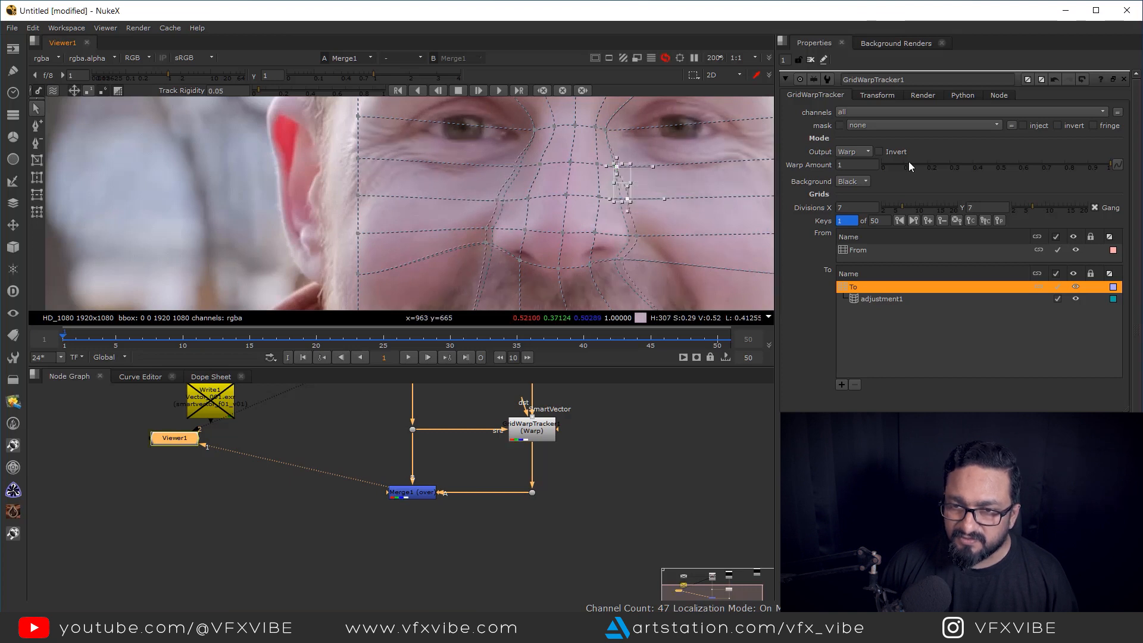
- Close all node properties and compare the Merge1 result with the original plate in the viewer
click(811, 59)
click(411, 493)
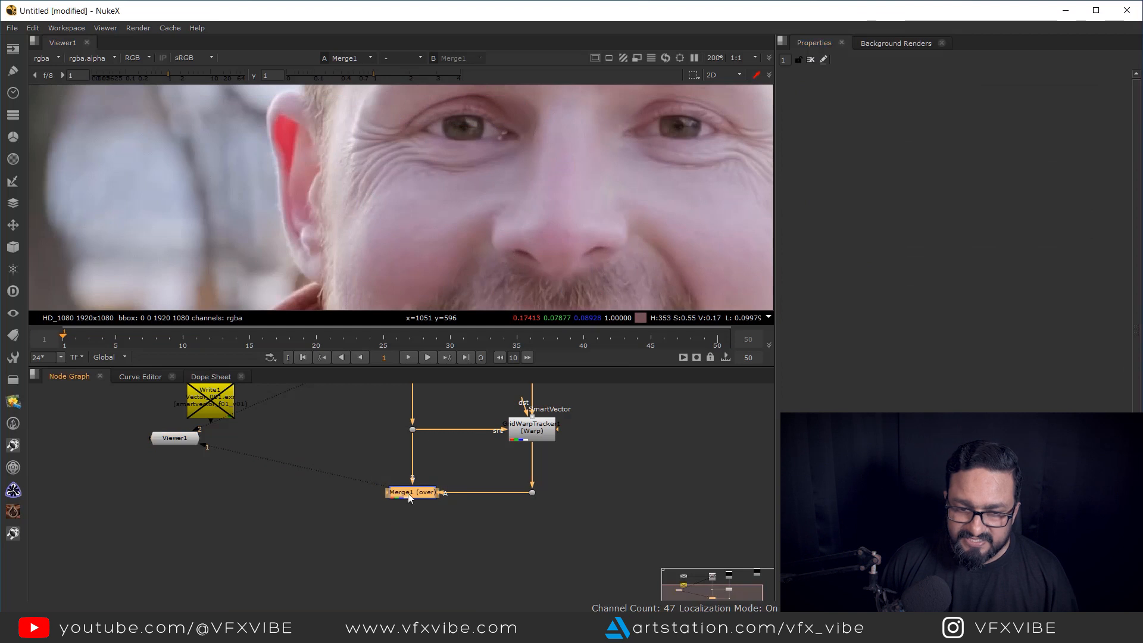
key(1)
middle_drag(399, 403, 401, 504)
drag(382, 504, 446, 551)
key(2)
scroll(581, 262, down, 3)
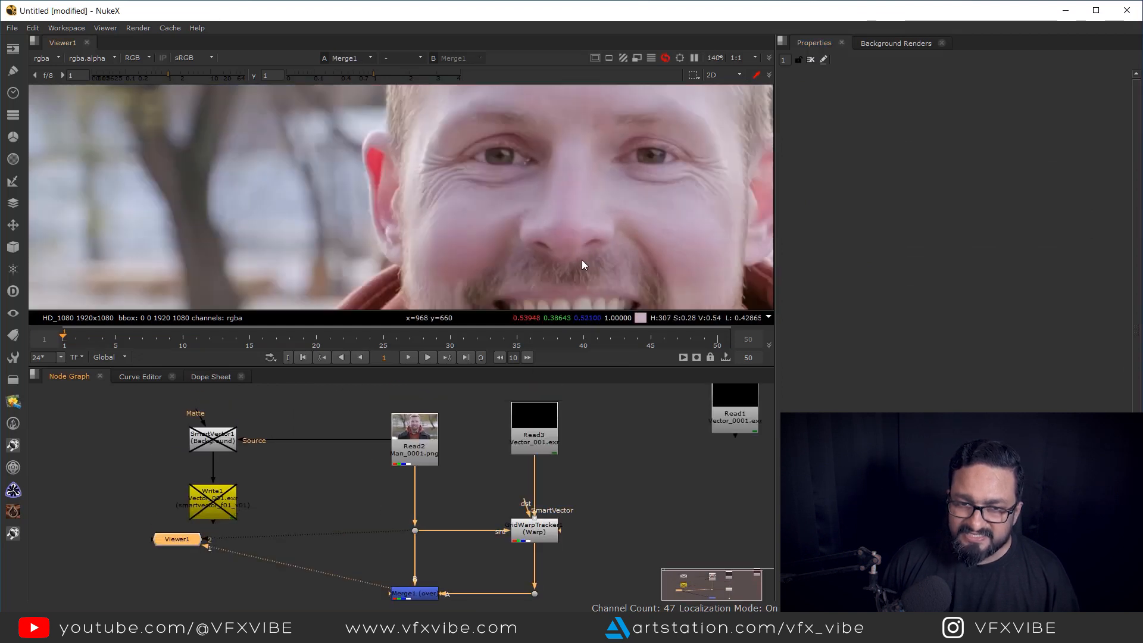
key(1)
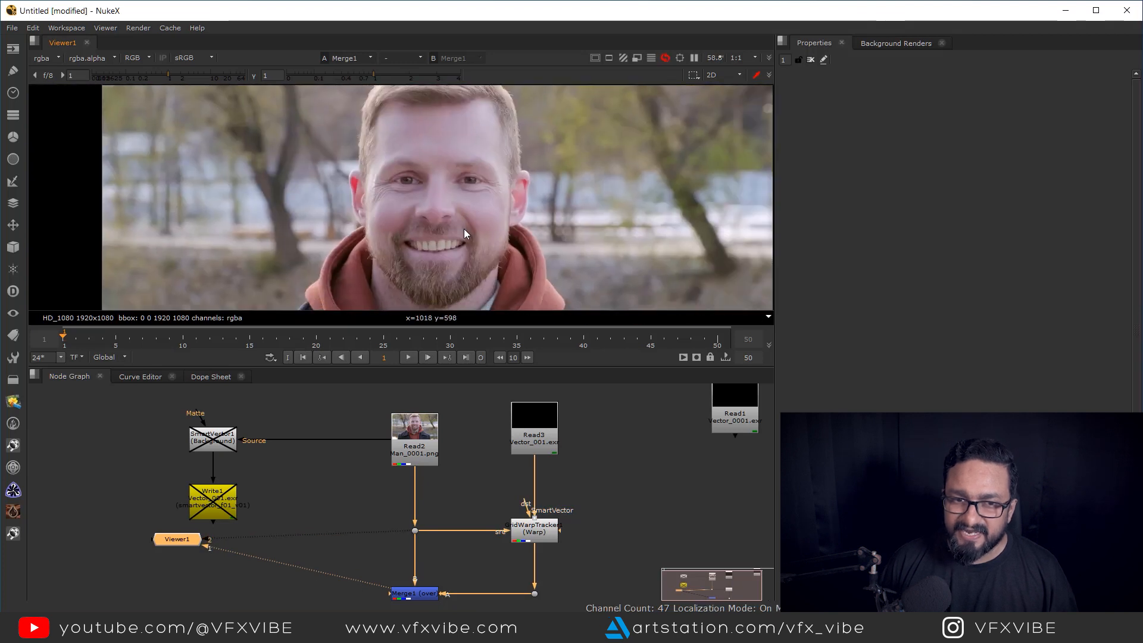
- Maximize the viewer, fit the whole frame in it, and play the warped shot forward
scroll(463, 229, down, 2)
key(space)
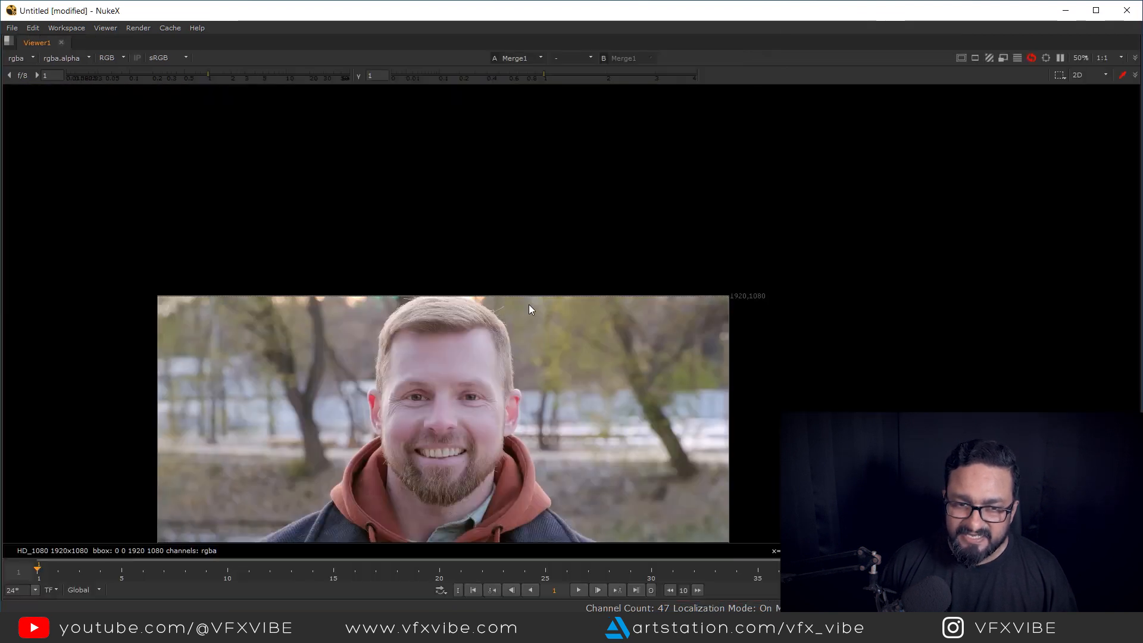
key(f)
key(l)
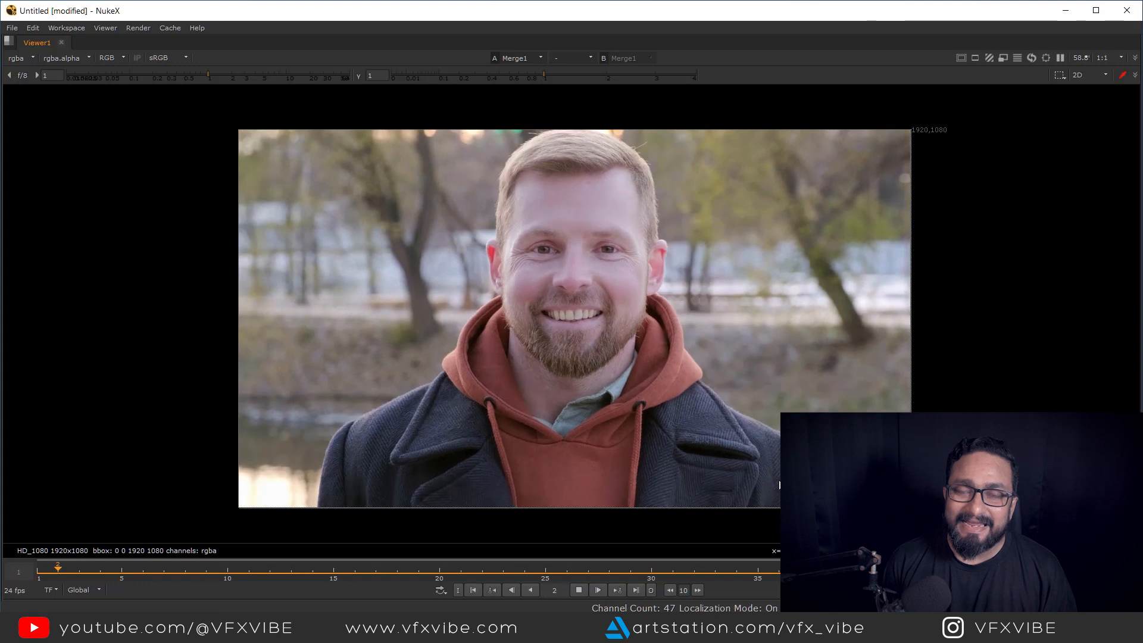